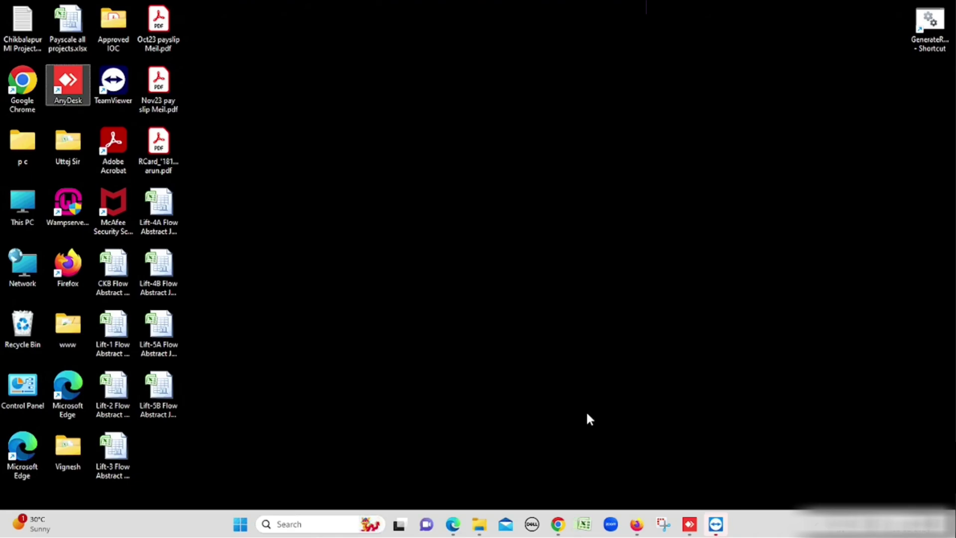
Open the Windows Network Connections window with the ncpa.cpl Run command
key(super+r)
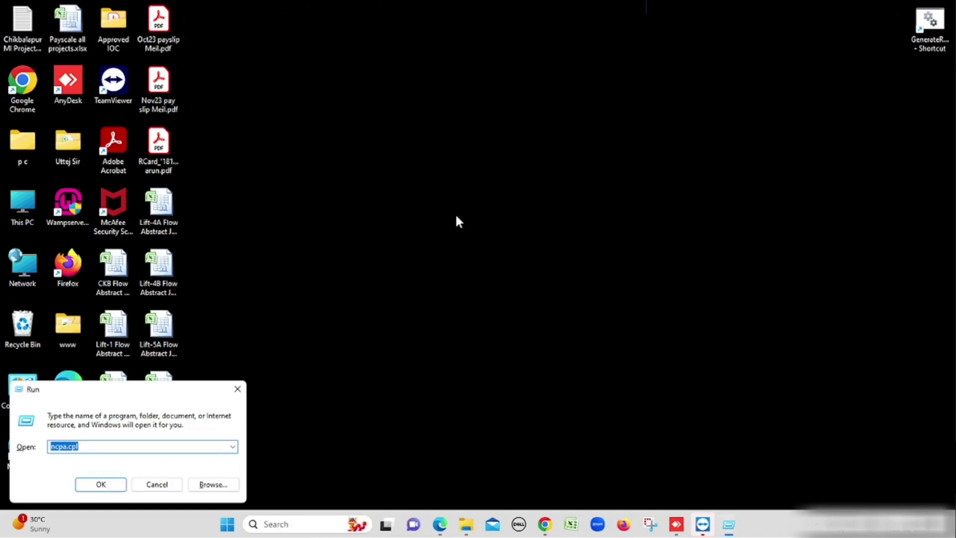
key(Return)
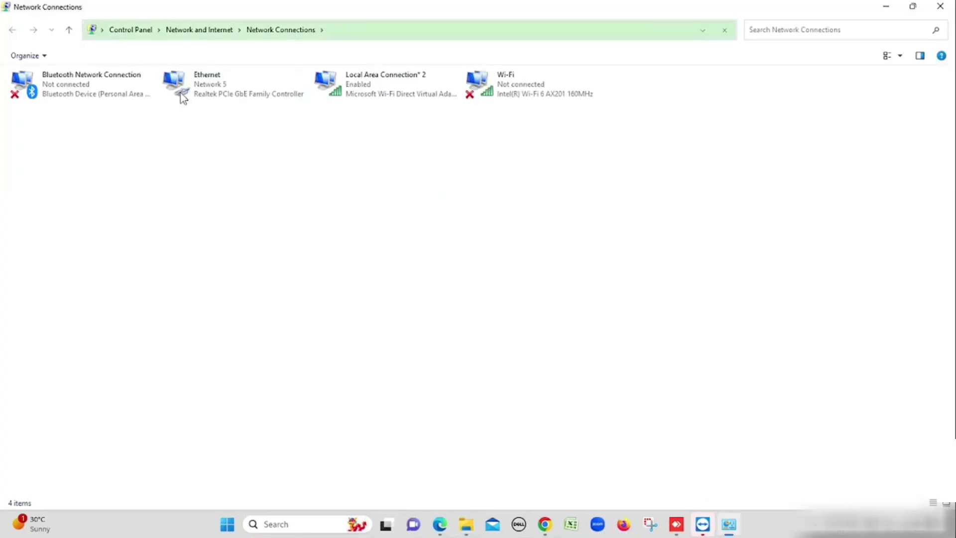
Check the Ethernet connection details, noting default gateway 192.168.1.1, then close every window
double_click(180, 92)
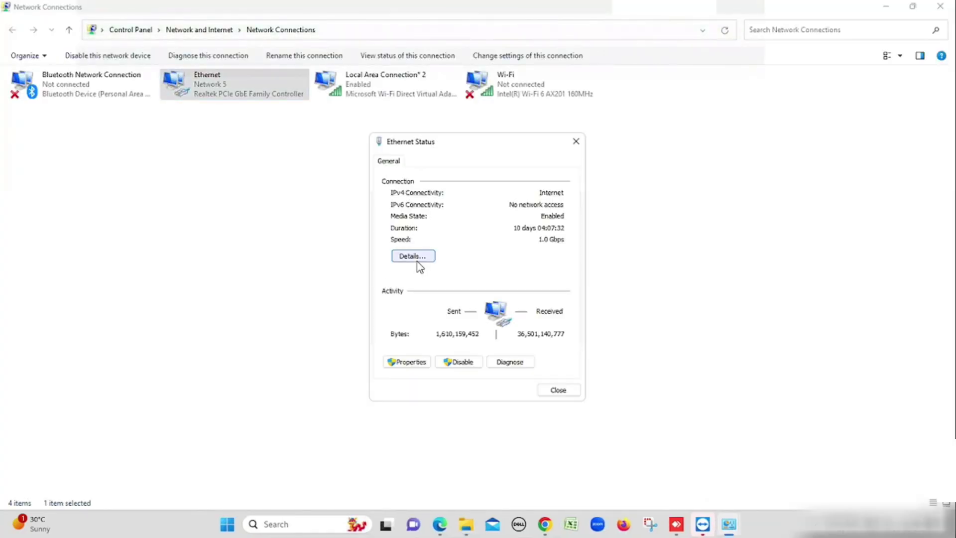
click(413, 256)
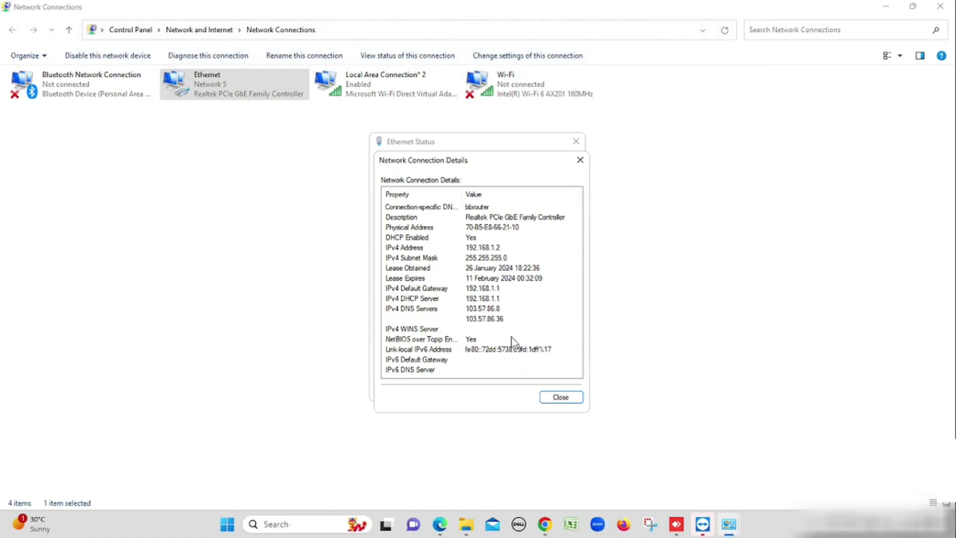
click(491, 299)
click(490, 288)
click(559, 397)
click(556, 389)
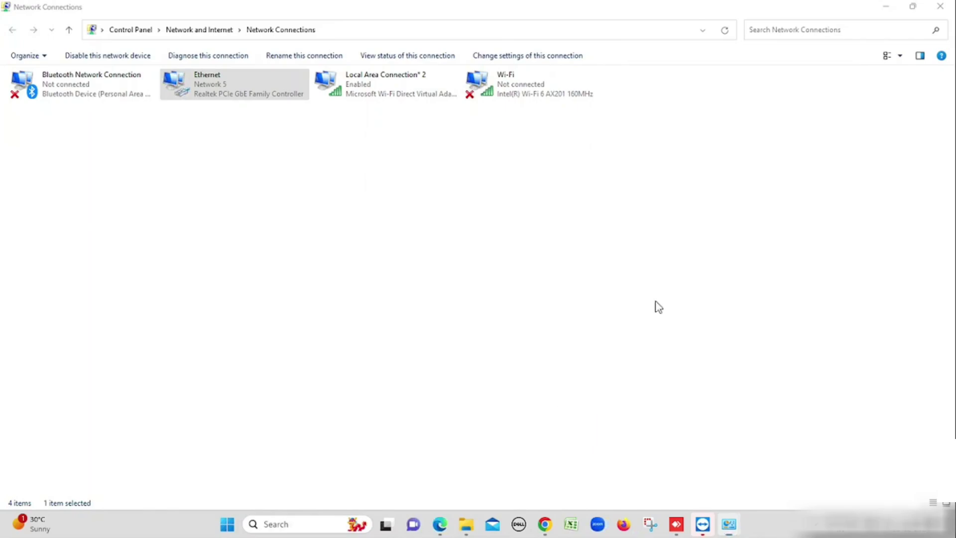
click(939, 8)
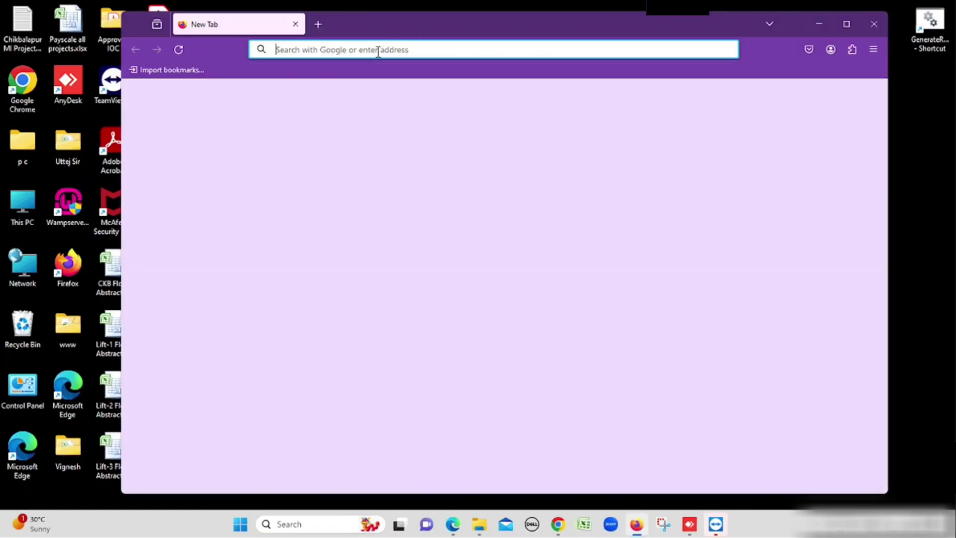
Load the router page at 192.168.1.1 in Firefox and maximize the window
click(381, 49)
text(192.168.1.)
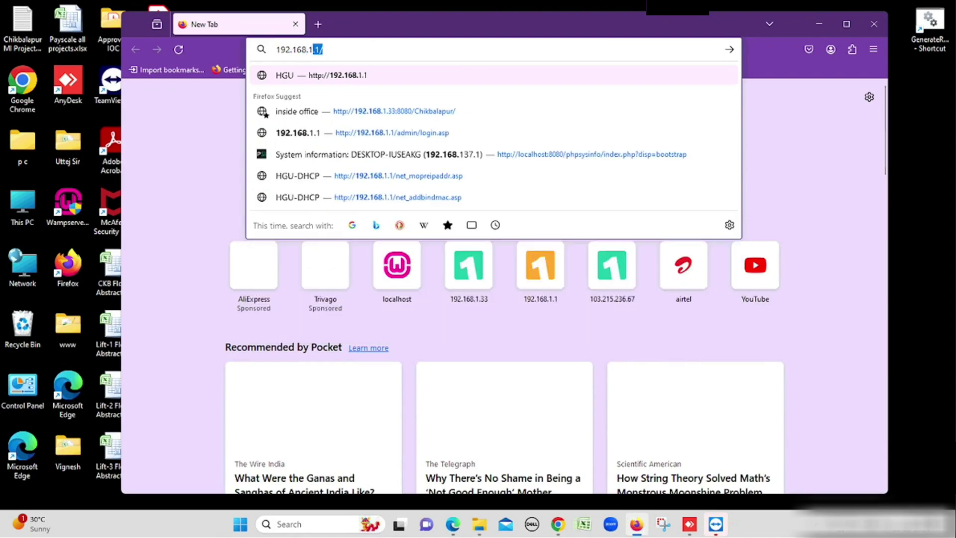
text(1)
key(Return)
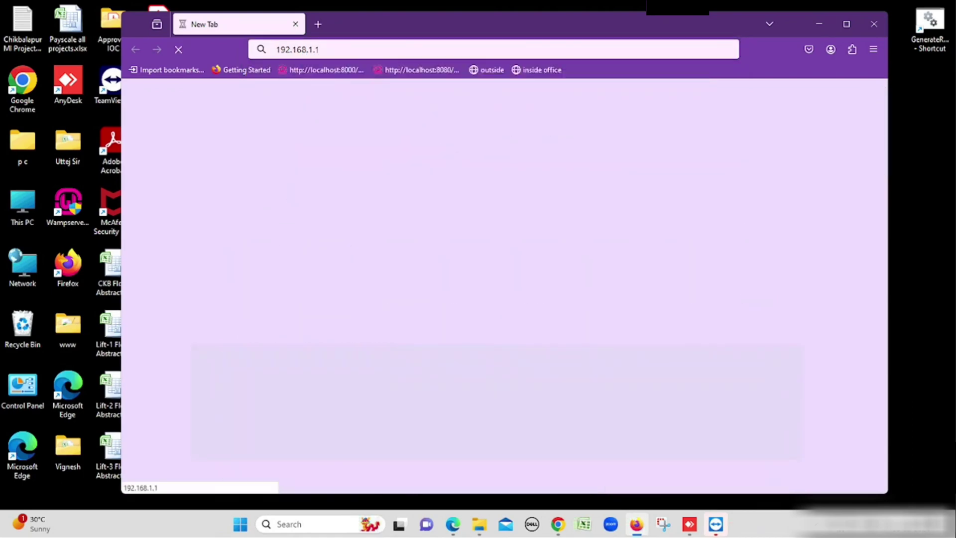
click(847, 24)
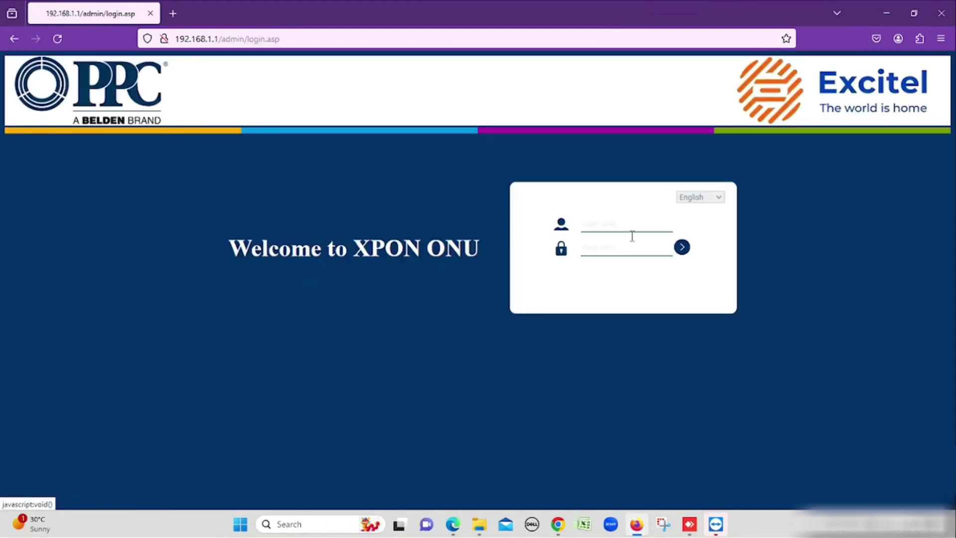
Sign in as admin with the router password and decline saving the login
double_click(622, 224)
key(BackSpace)
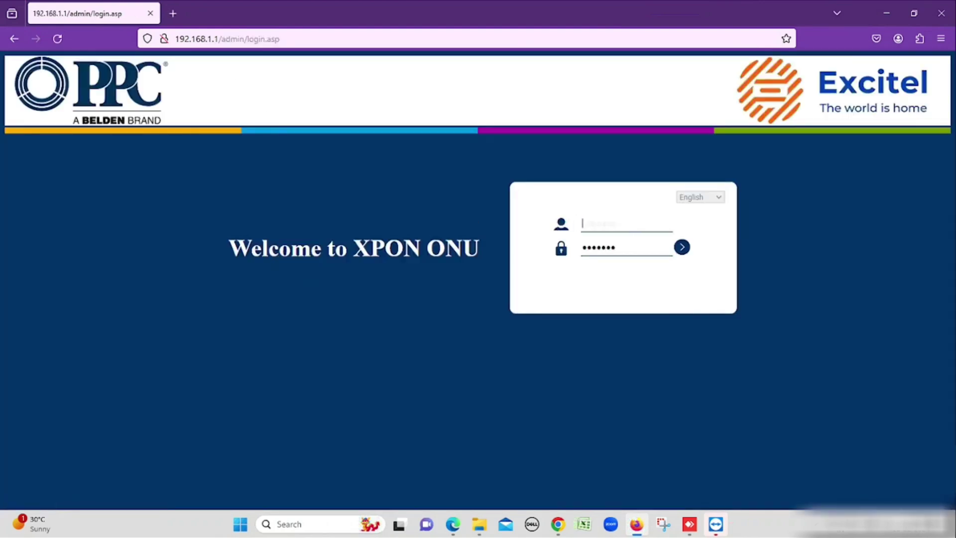
key(Tab)
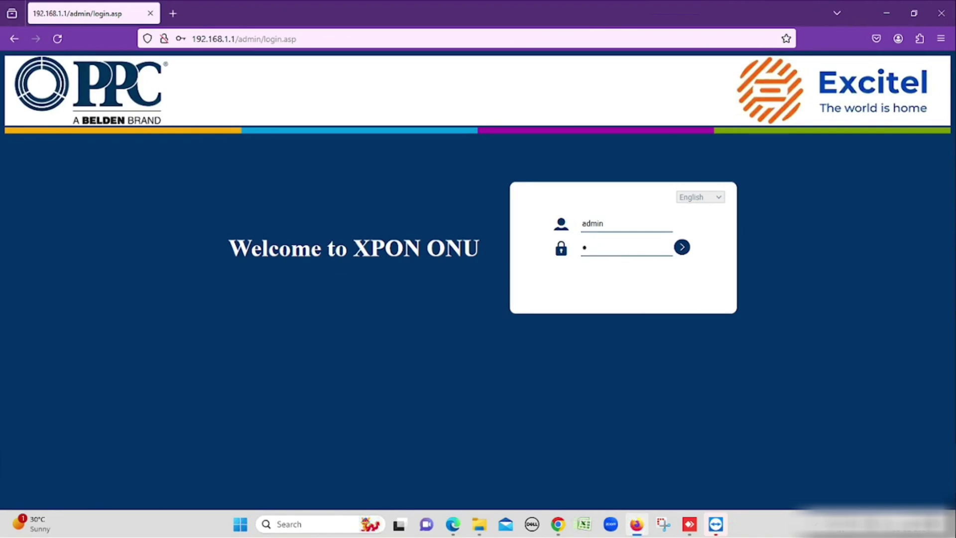
key(Return)
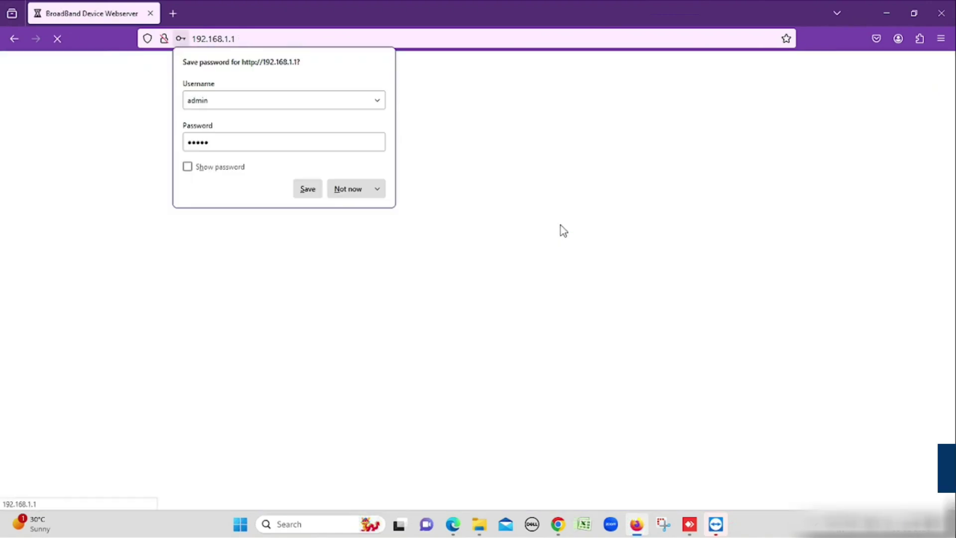
click(346, 190)
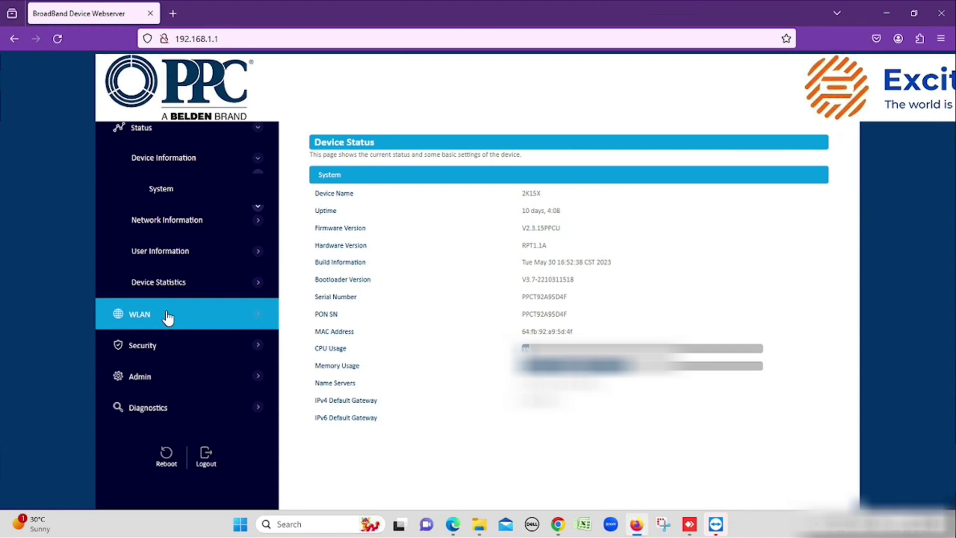
Open the WLAN 2.4G Basic settings page
click(168, 317)
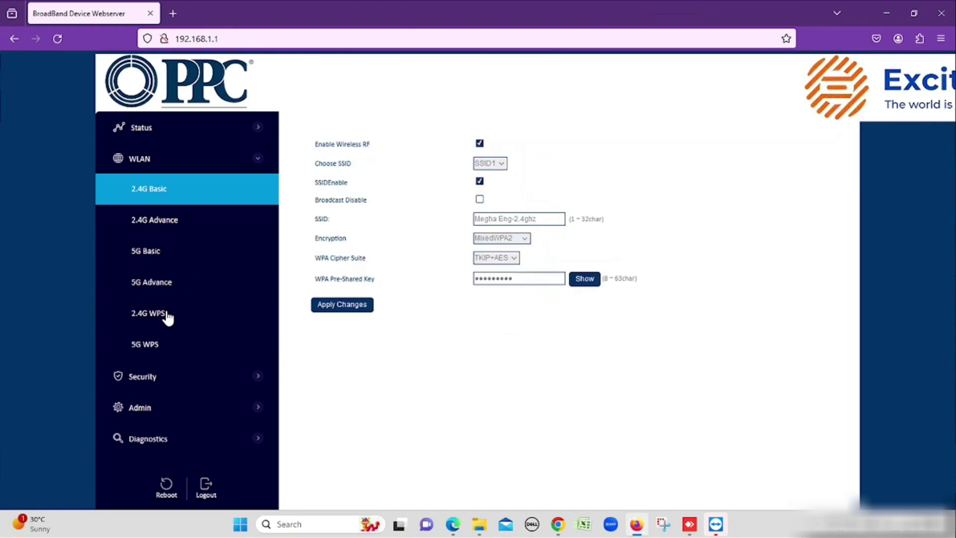
Rename the 2.4 GHz SSID to 'new wifi' and show its pre-shared key in plain text
triple_click(563, 219)
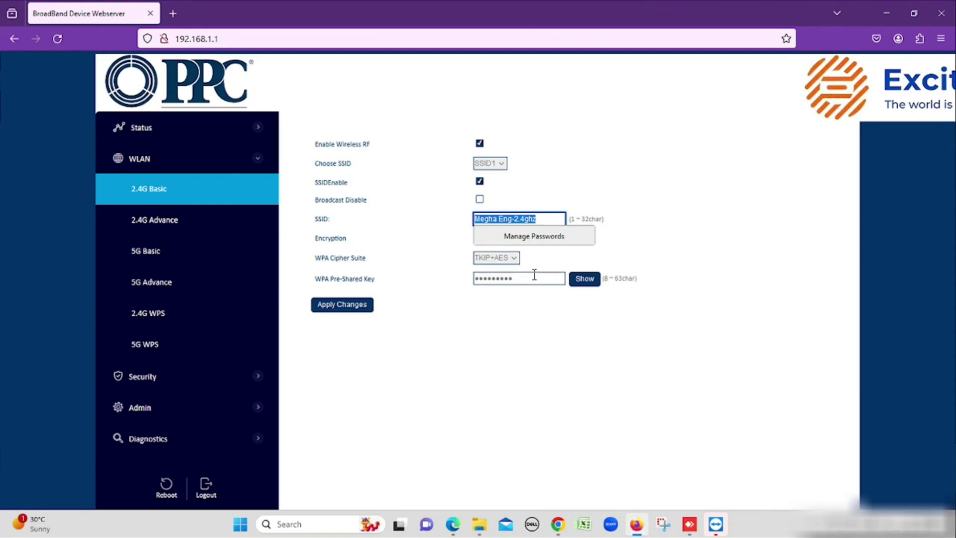
text(new)
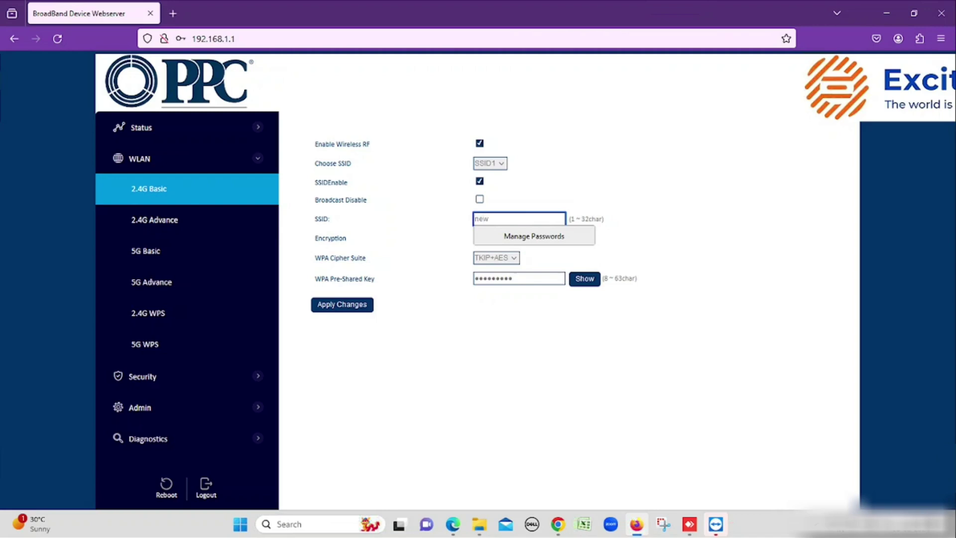
text( wifi)
click(529, 278)
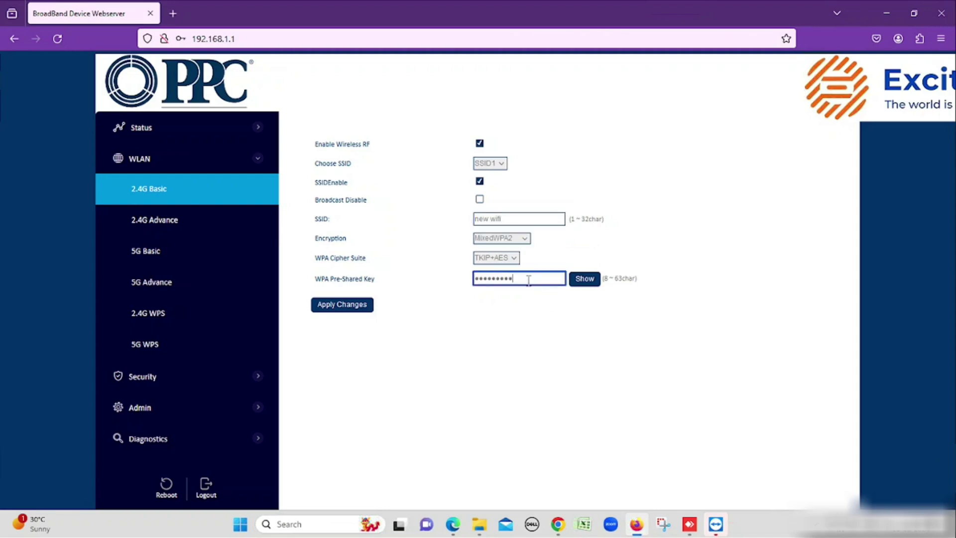
click(583, 278)
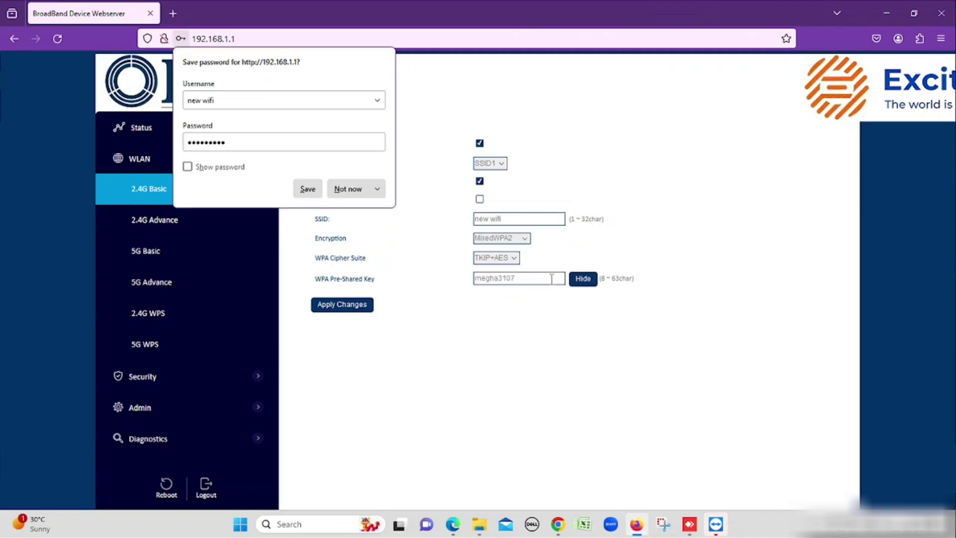
click(350, 189)
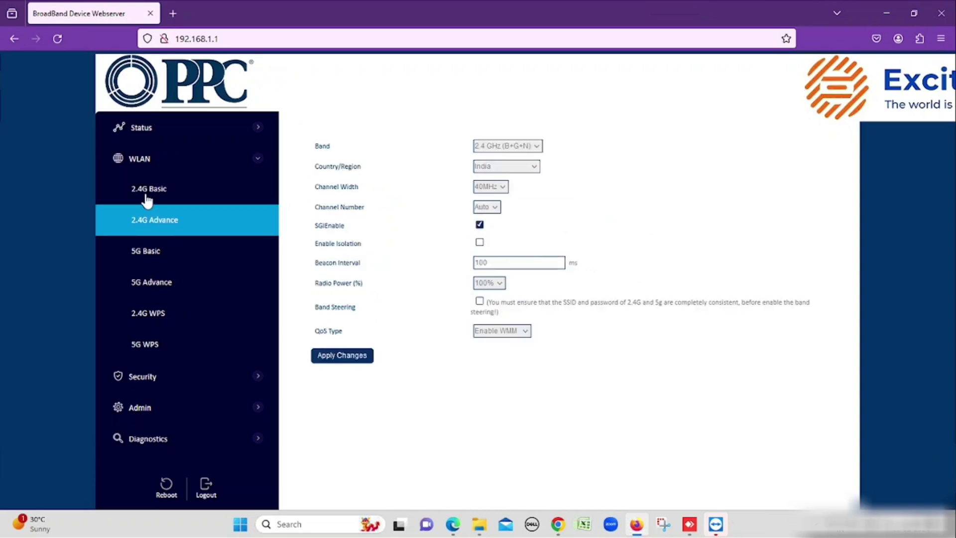
Reload 2.4G Basic and open the Choose SSID list of SSID1–SSID4
click(115, 196)
double_click(512, 222)
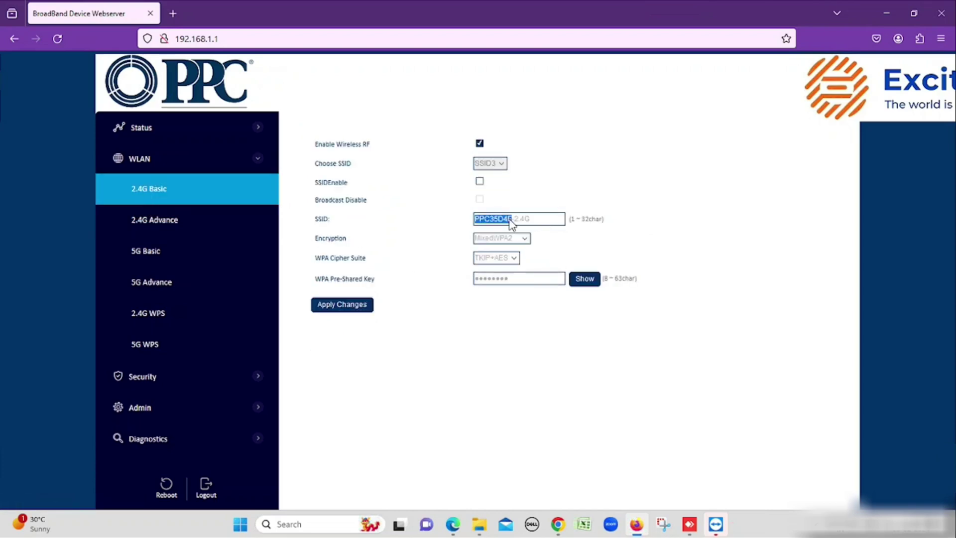
click(499, 165)
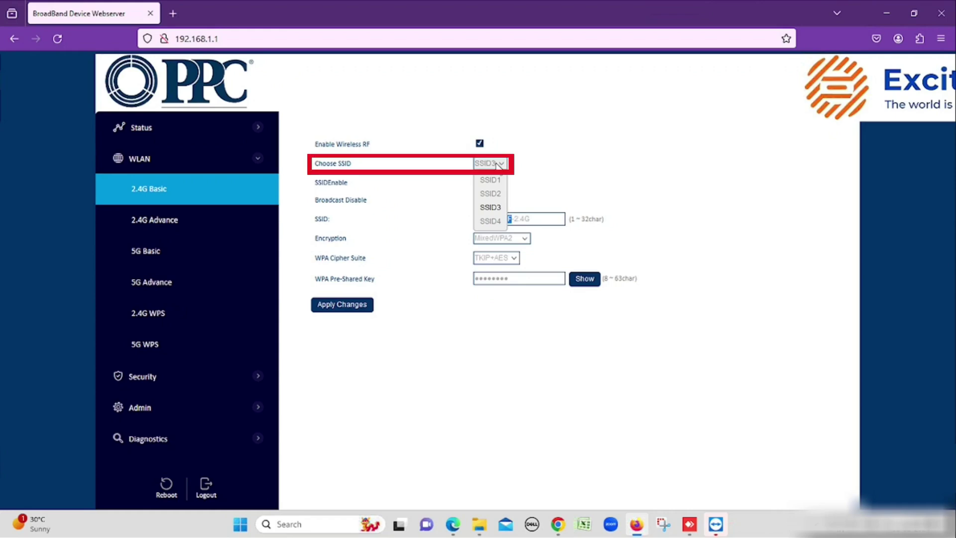
On SSID1, enter the name 'aadssd' and a too-short five-character Wi-Fi key
click(489, 180)
click(498, 219)
key(ctrl+a)
text(aadssd)
click(517, 277)
key(ctrl+a)
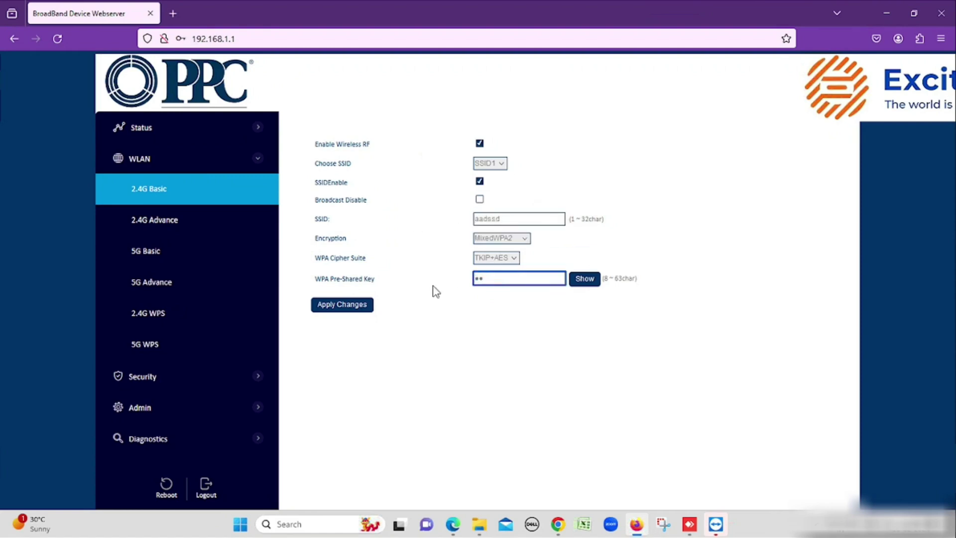
Attempt 2.4G Advance, dismiss the key-length warning, and return to the unchanged 2.4G Basic page
click(159, 229)
key(Return)
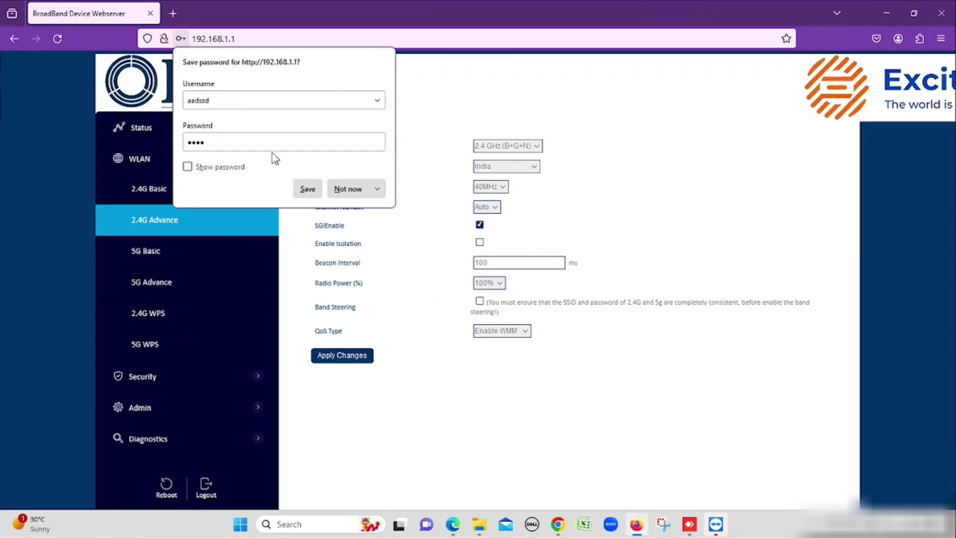
click(344, 189)
click(147, 188)
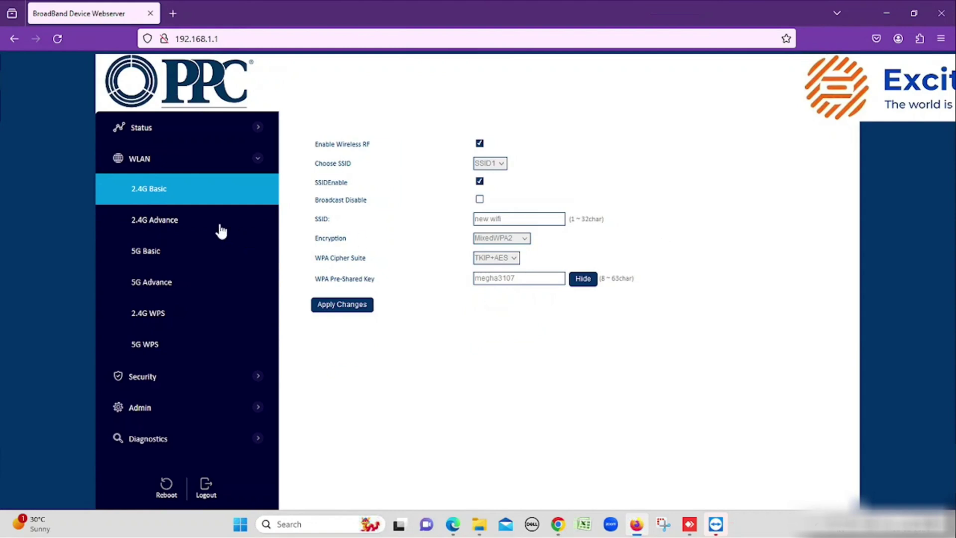
Review the 2.4G Advance radio settings, then go to the 5G Basic page
click(163, 224)
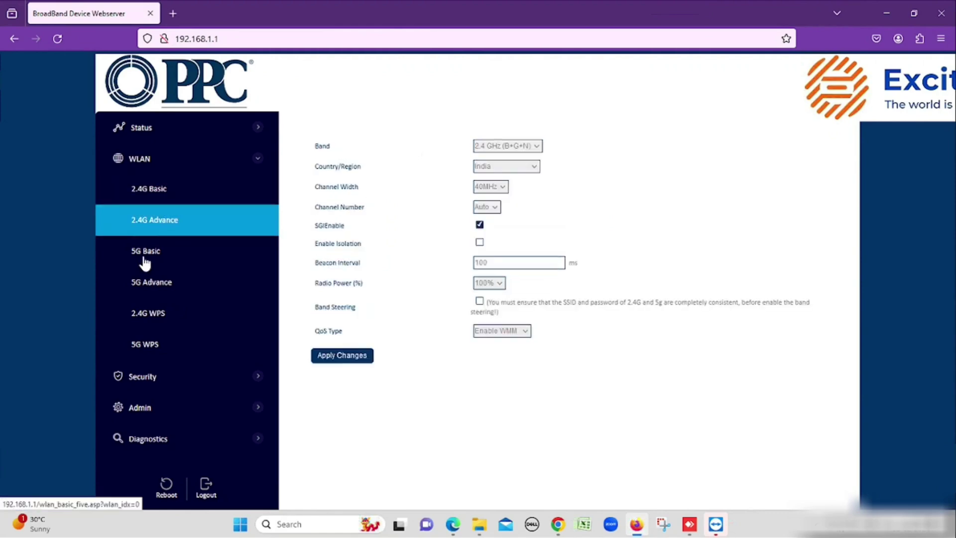
click(144, 255)
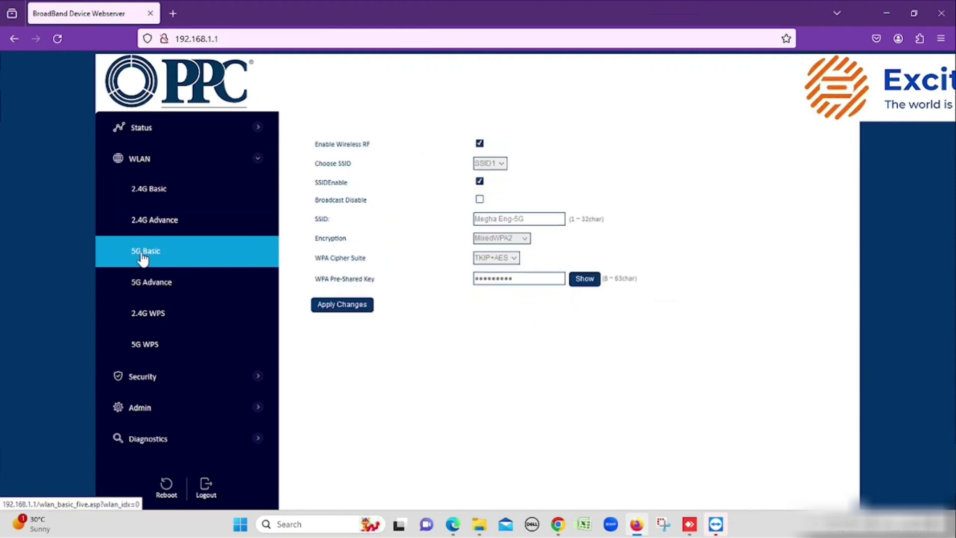
Look at the 5 GHz SSID2 entry, return to SSID1, and reveal its Wi-Fi key
click(500, 165)
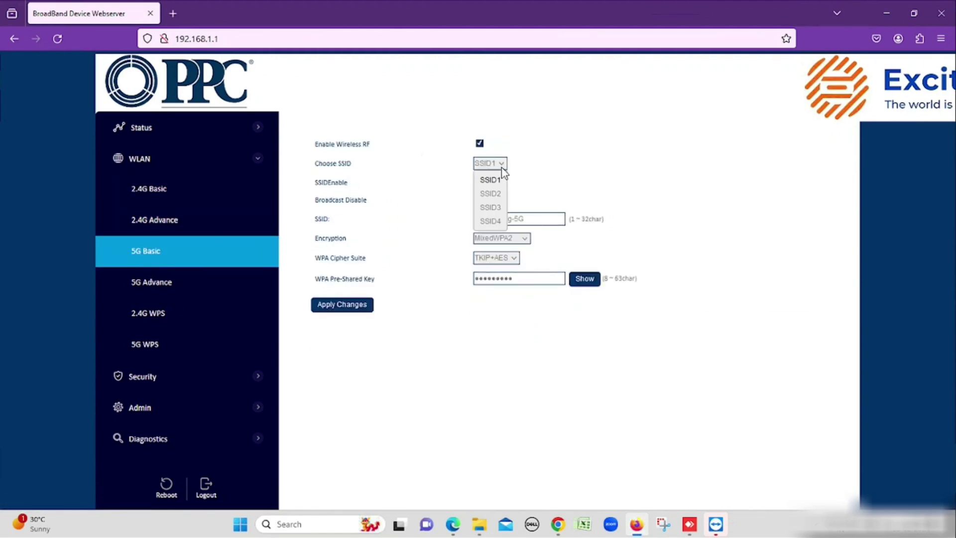
click(490, 193)
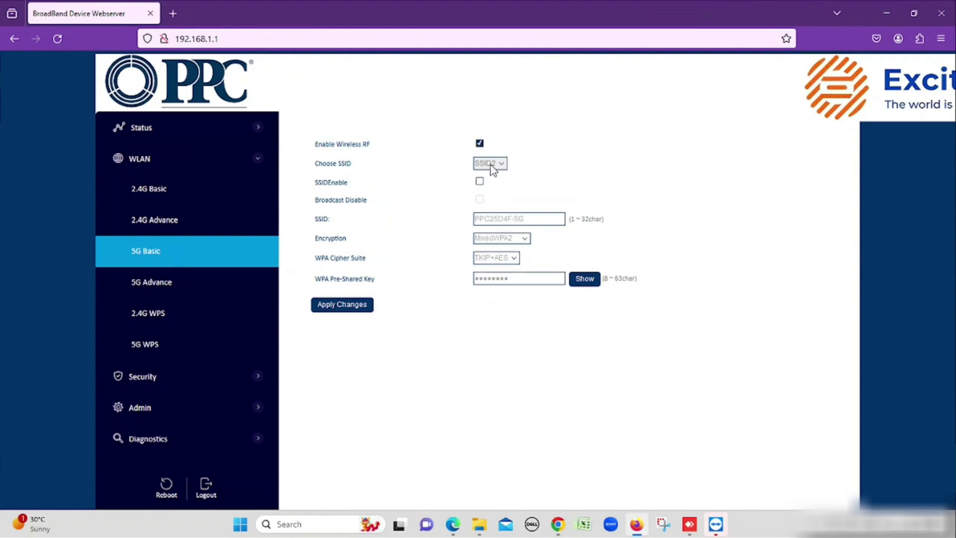
click(490, 164)
click(490, 181)
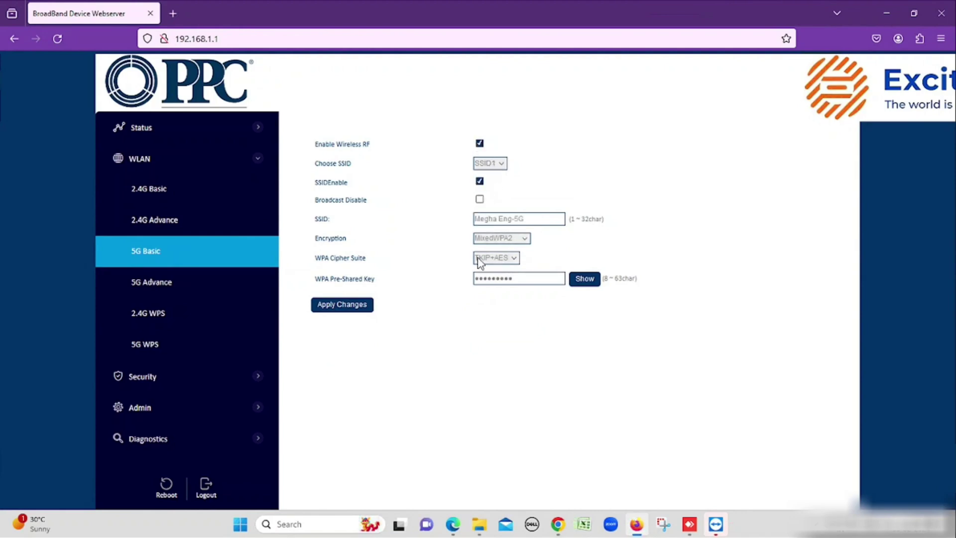
click(530, 215)
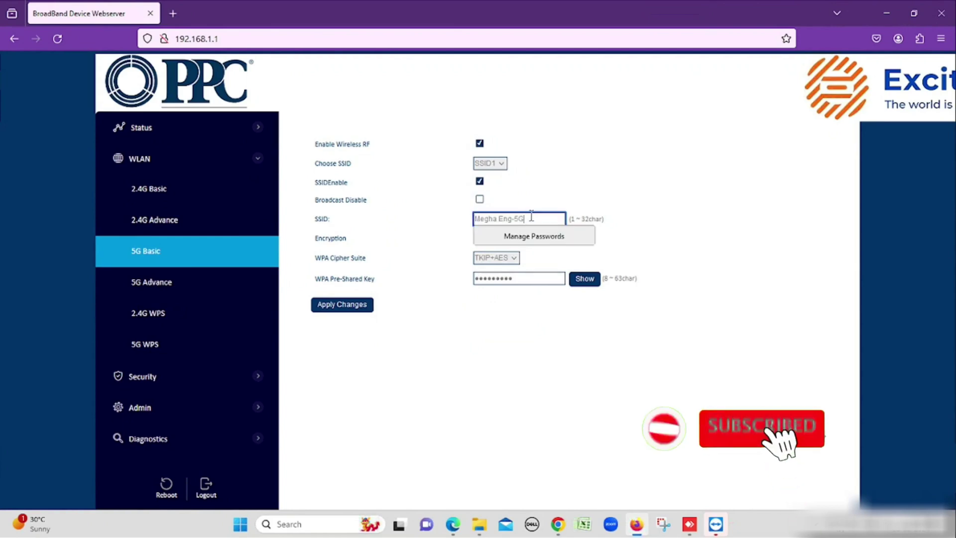
click(613, 199)
click(581, 280)
click(518, 277)
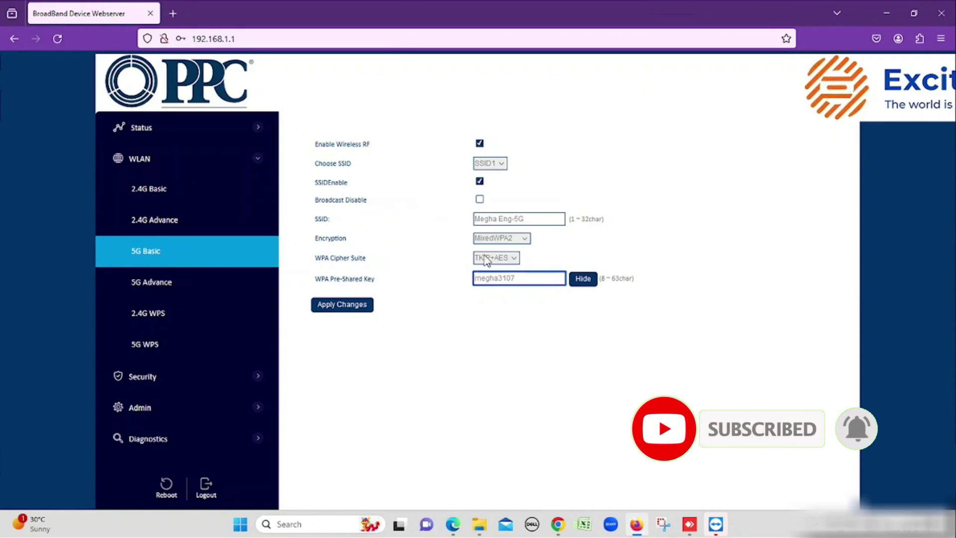
Visit the 5G Advance, 2.4G WPS, 2.4G Advance and 2.4G Basic wireless pages
click(156, 283)
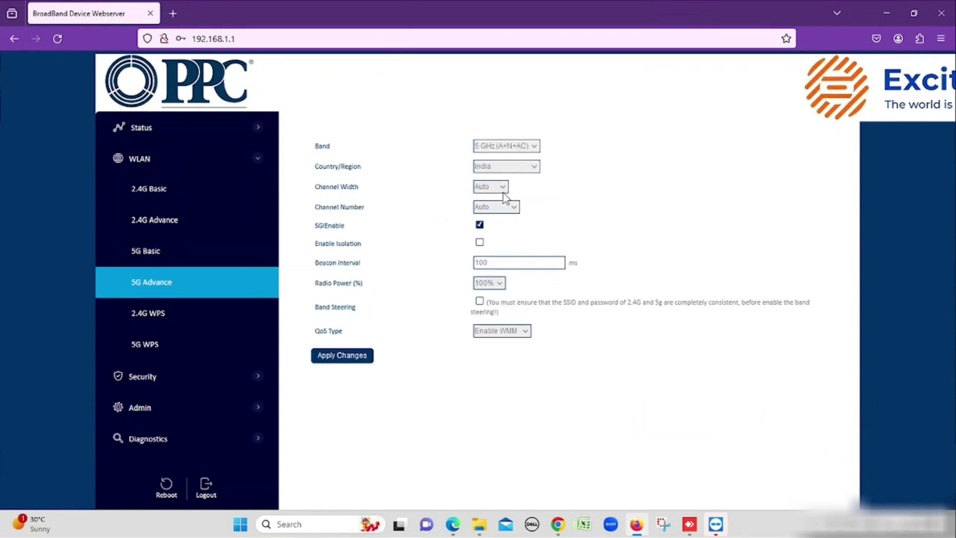
click(162, 312)
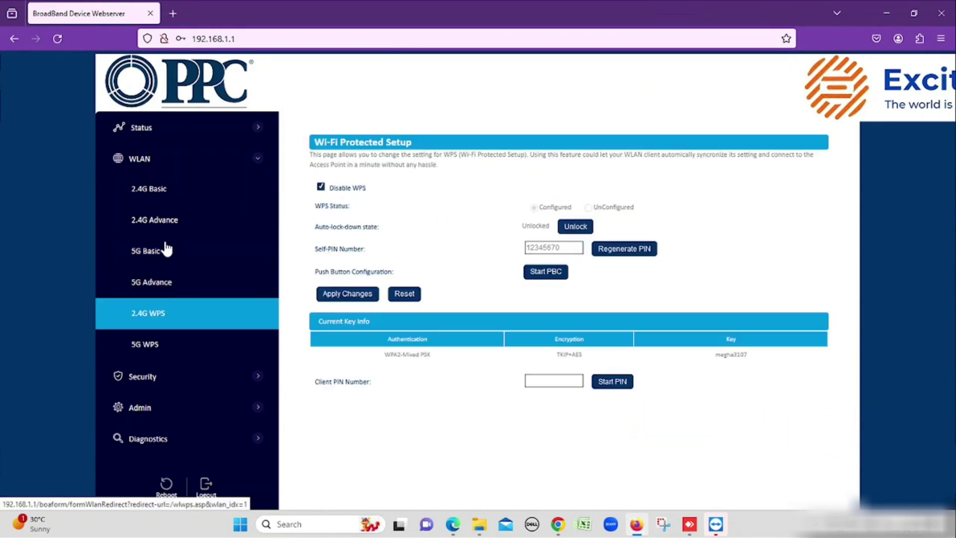
click(171, 233)
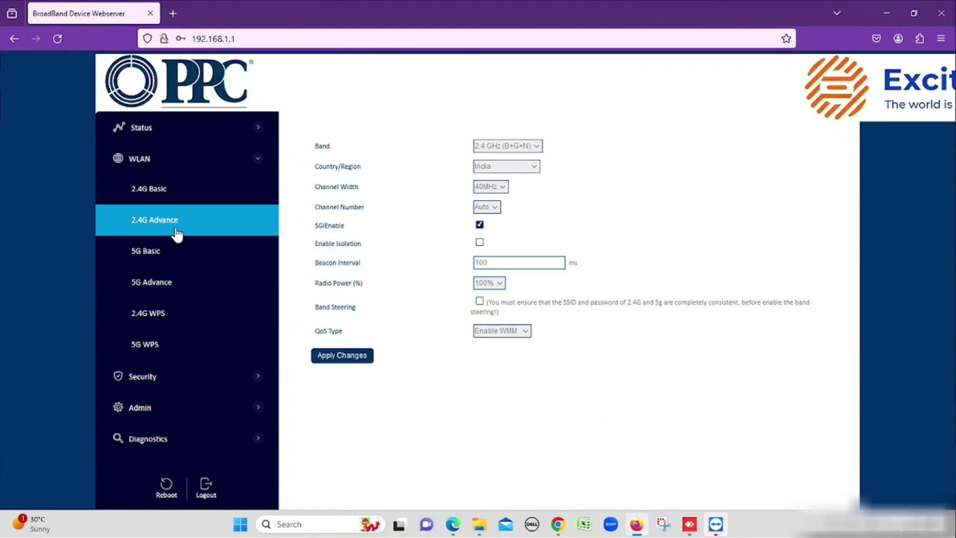
click(156, 195)
click(500, 163)
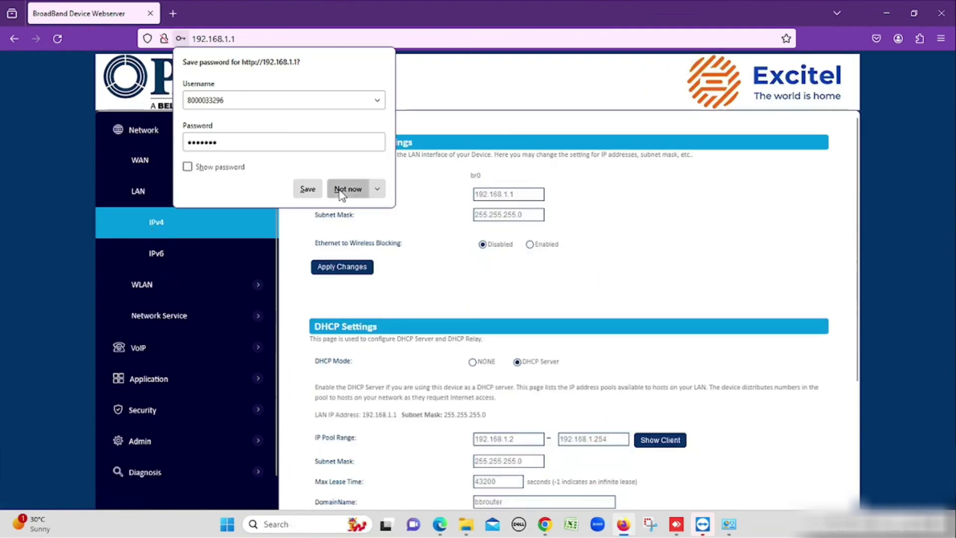
Decline saving the login and scroll to DHCP Settings (mask 255.255.255.0, lease 43200 s)
click(347, 189)
scroll(477, 306, down, 3)
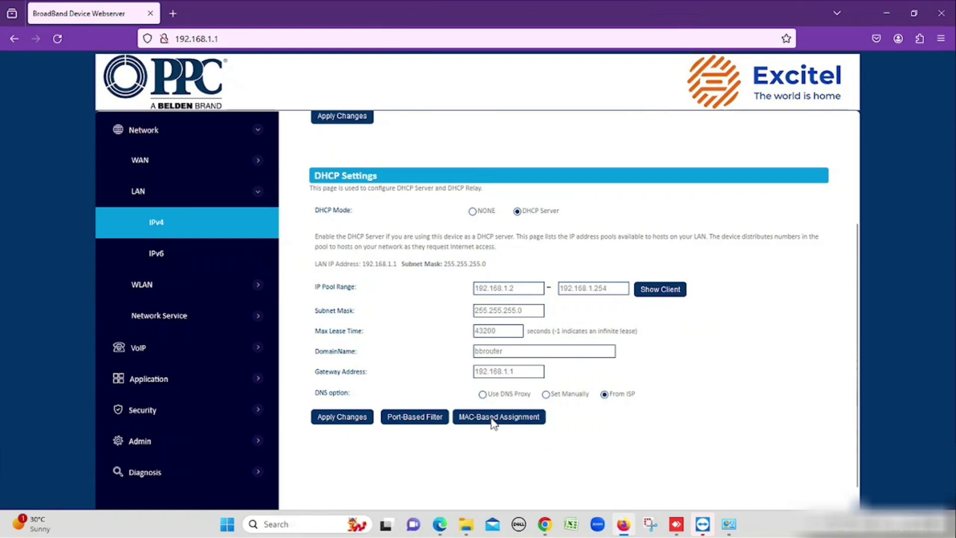
Open the MAC-Based Assignment window and tick Enable for MAC-based IP assignment
click(493, 418)
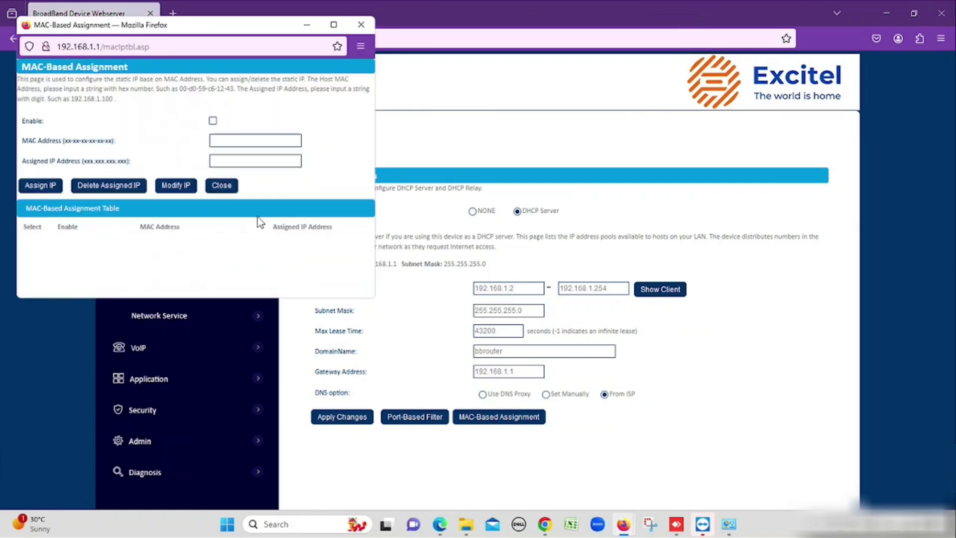
click(213, 121)
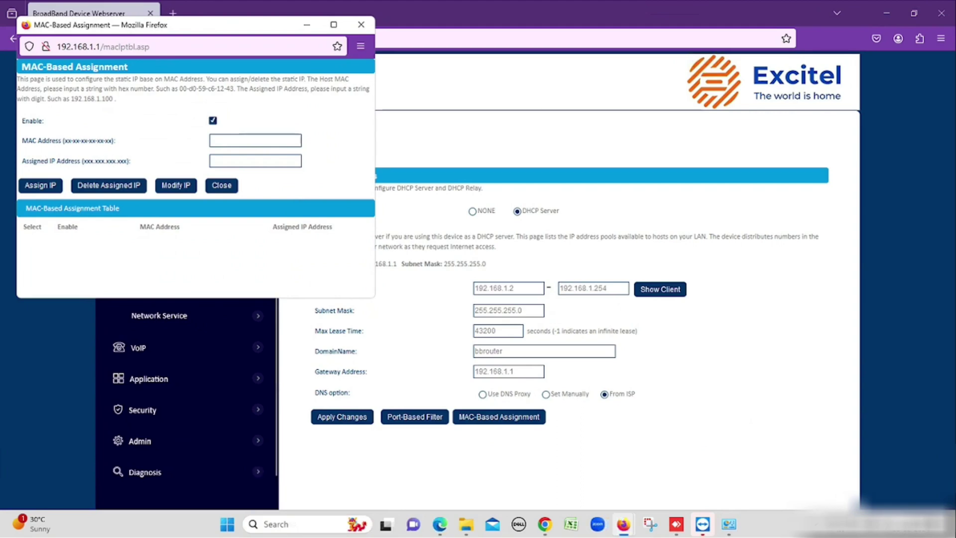
key(super+r)
Launch cmd, move its window right, and run ipconfig /all
text(cmd)
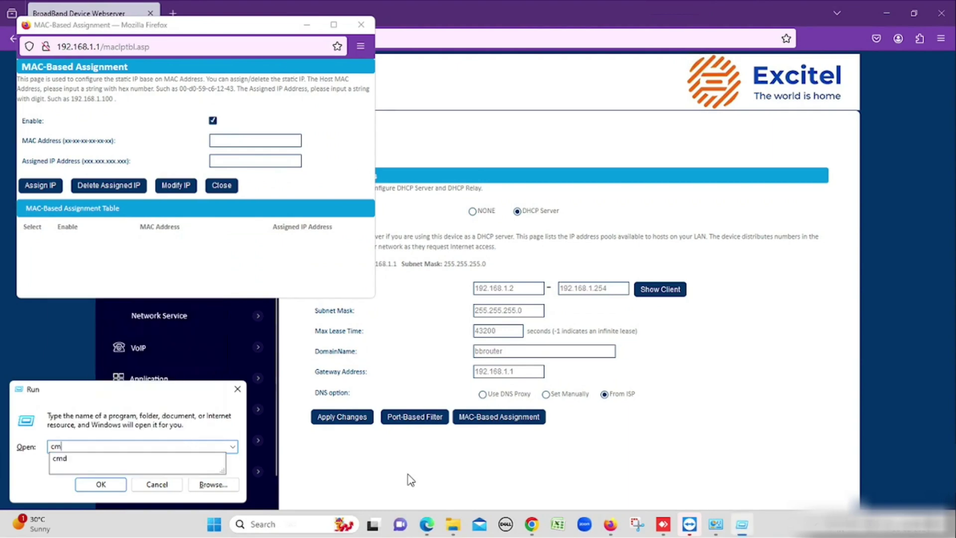
key(Return)
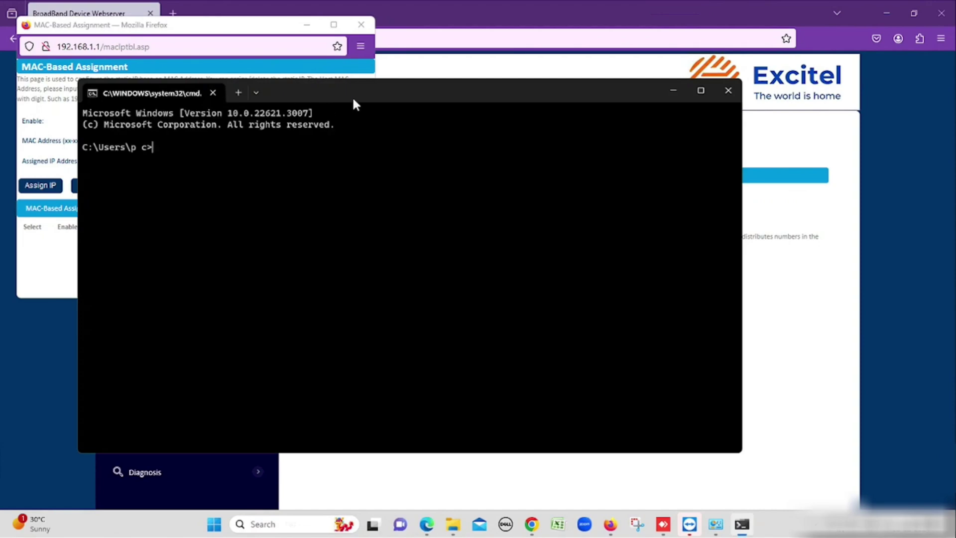
drag(399, 97, 687, 128)
text(i)
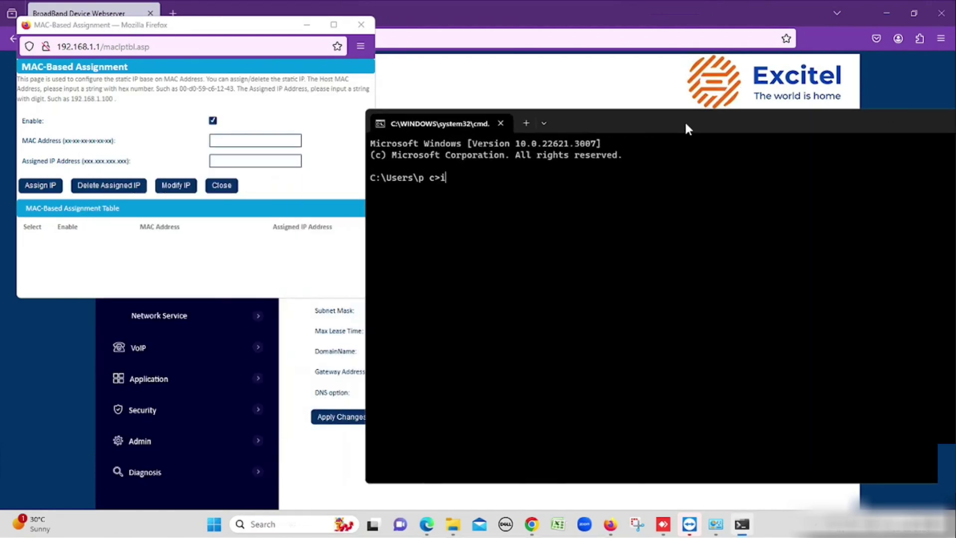
text(pconfig /all)
key(Return)
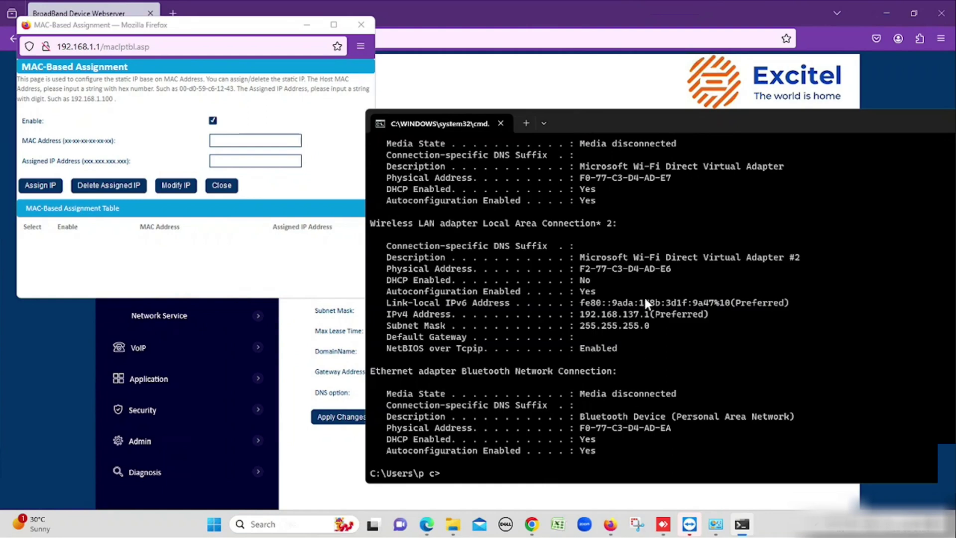
scroll(643, 303, up, 5)
scroll(646, 299, up, 3)
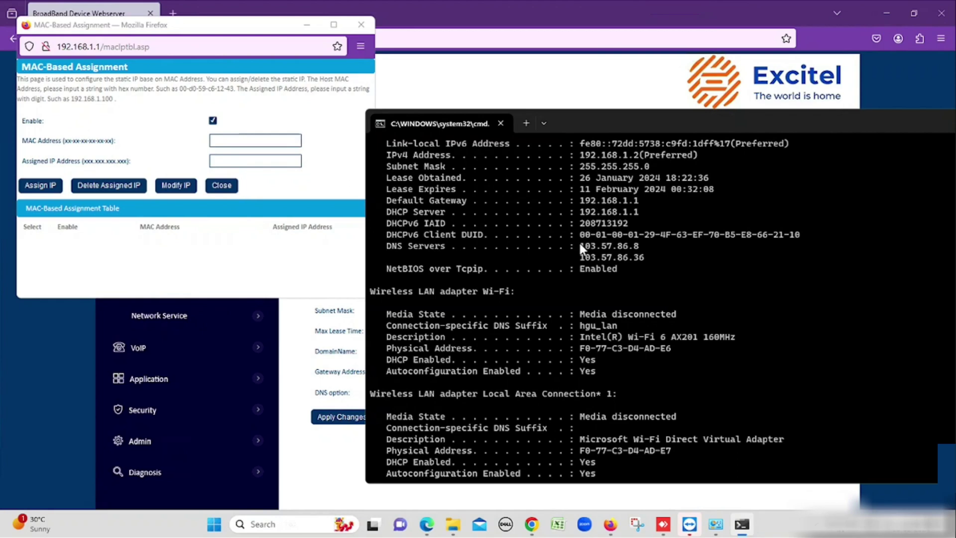
scroll(579, 253, up, 1)
scroll(579, 214, up, 2)
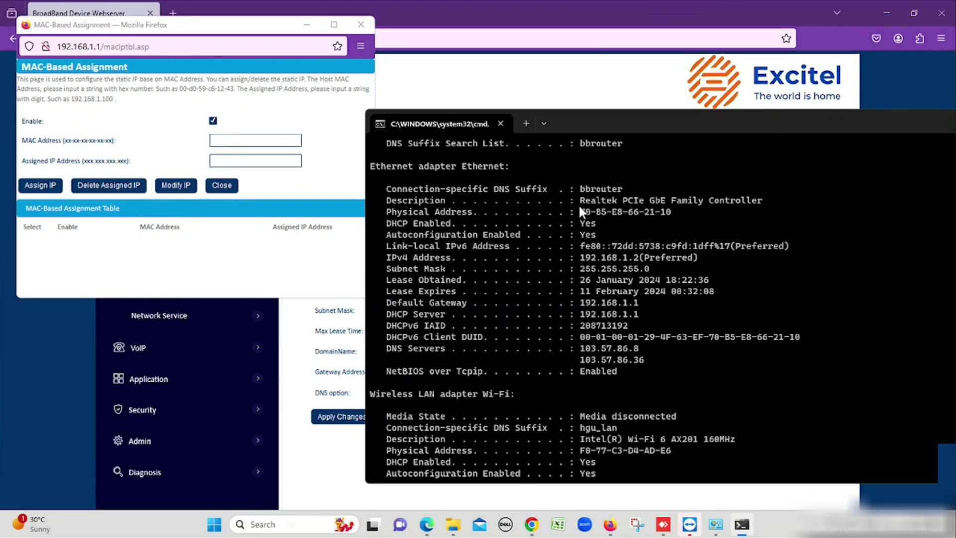
drag(580, 212, 646, 214)
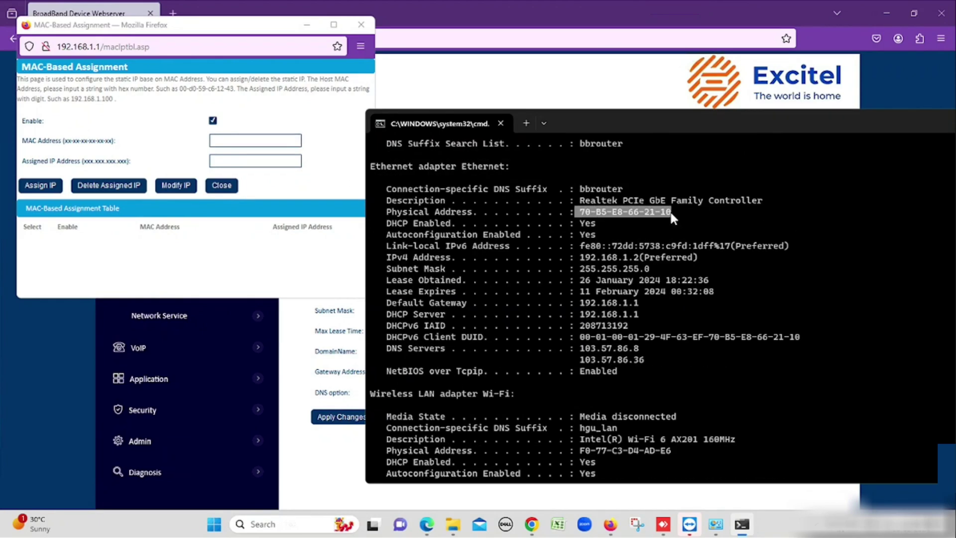
key(ctrl+c)
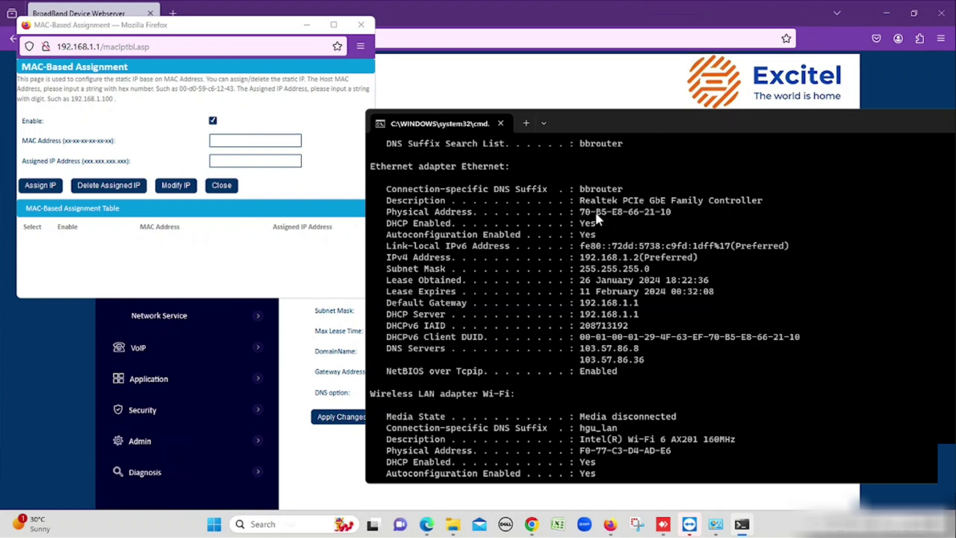
drag(581, 209, 659, 210)
triple_click(660, 211)
drag(577, 210, 668, 210)
key(ctrl+c)
Paste MAC 70-B5-E8-66-21-10, assign it IP 192.168.1.2, confirm, and close the window
click(231, 140)
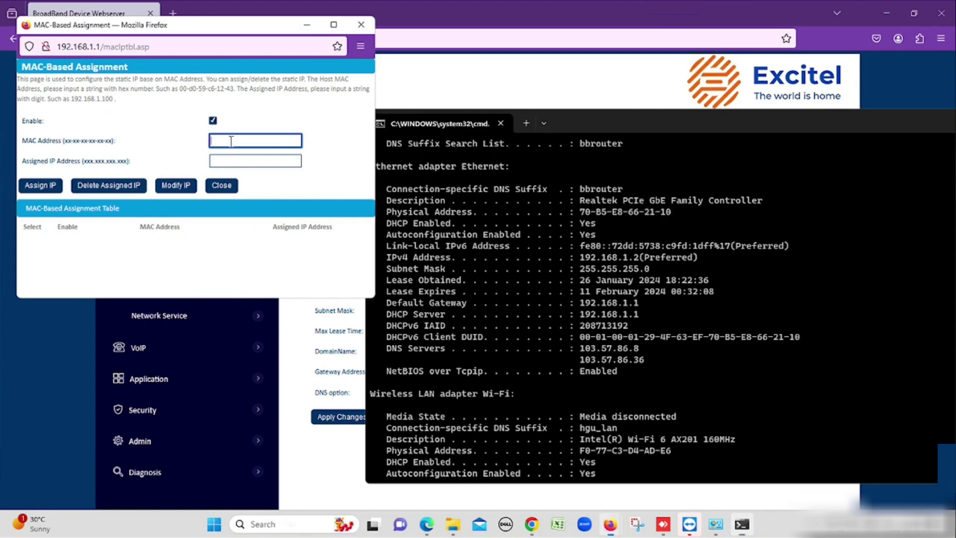
key(ctrl+v)
click(234, 162)
text(192.168.1.2)
click(43, 188)
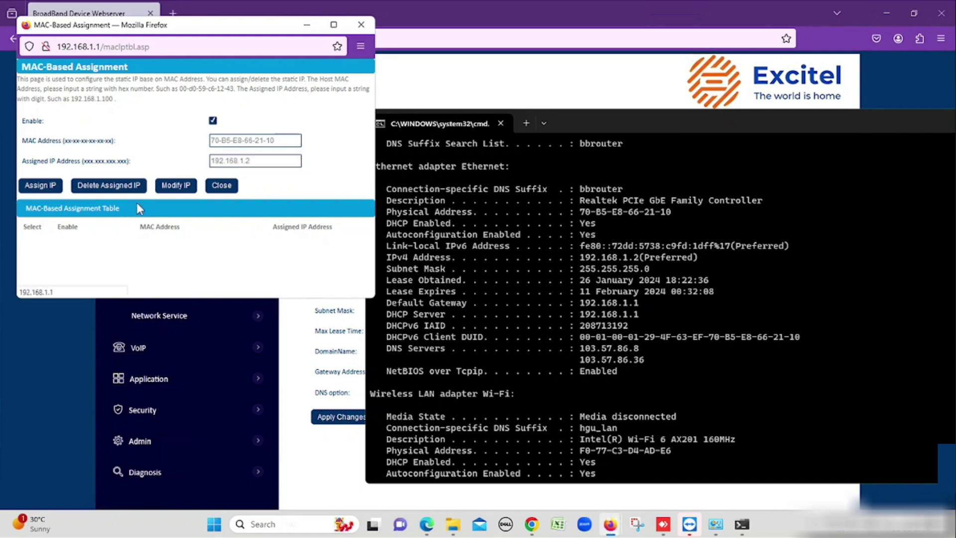
click(56, 104)
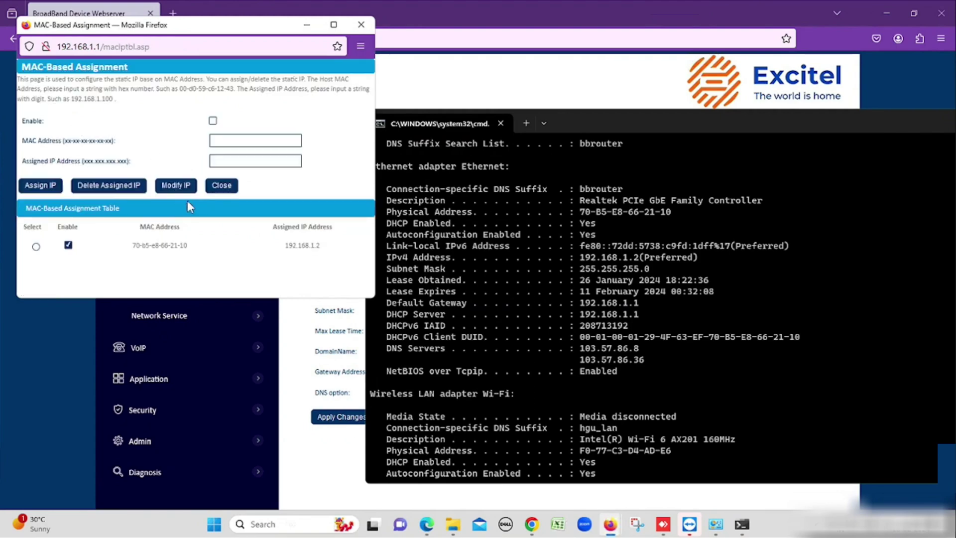
click(222, 185)
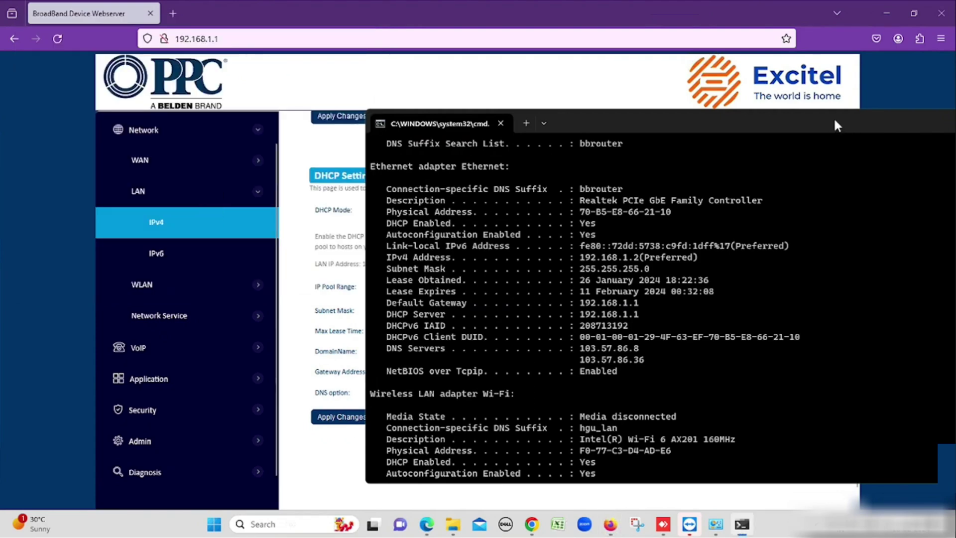
drag(834, 117, 684, 113)
Minimize the command prompt and open Security > DMZ in the router sidebar
click(810, 117)
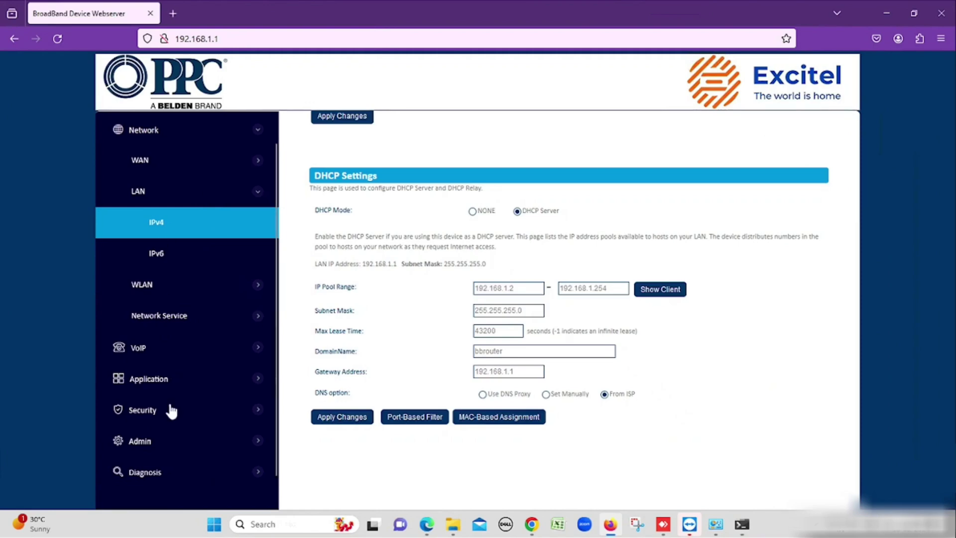
click(167, 382)
scroll(166, 382, down, 2)
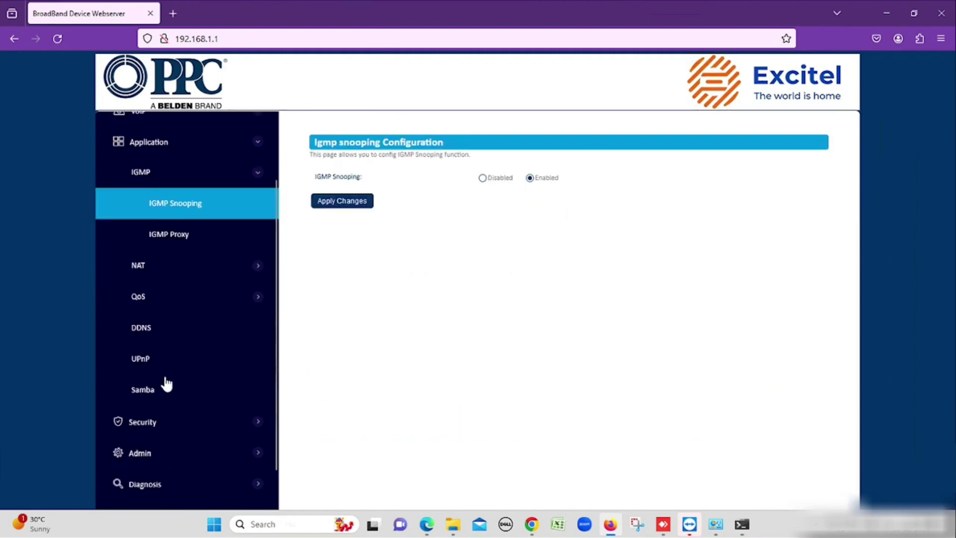
click(166, 382)
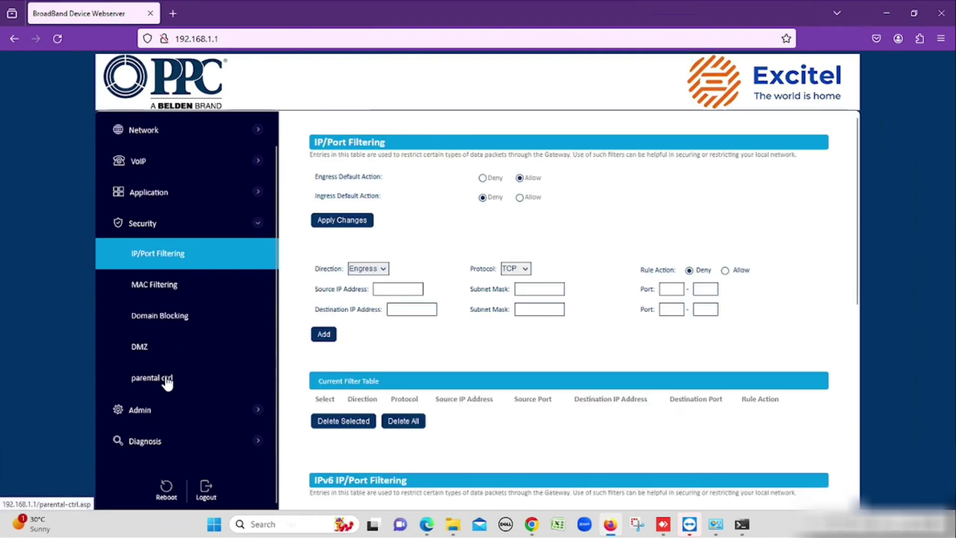
click(144, 354)
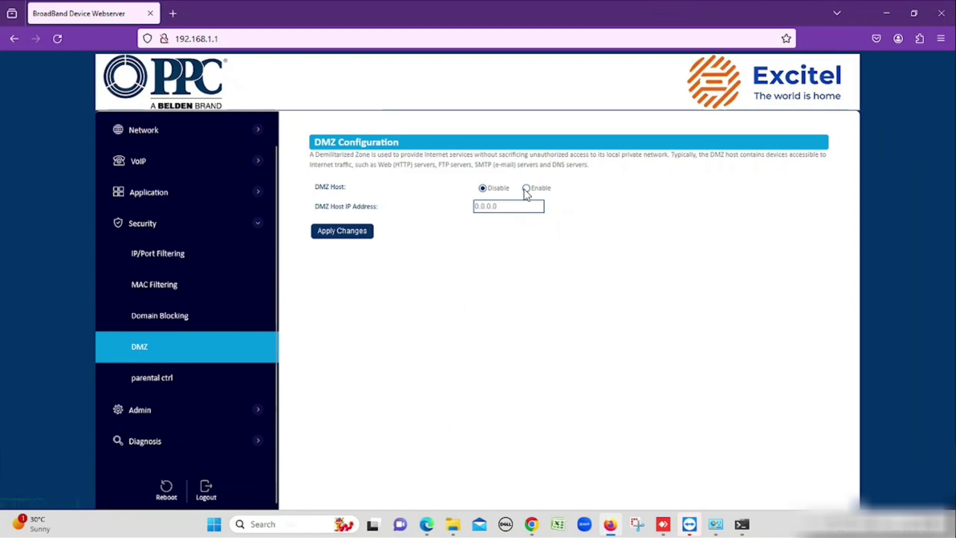
Set DMZ Host to Enable with host IP 192.168.1.2 and apply the changes
click(525, 189)
double_click(508, 206)
text(1)
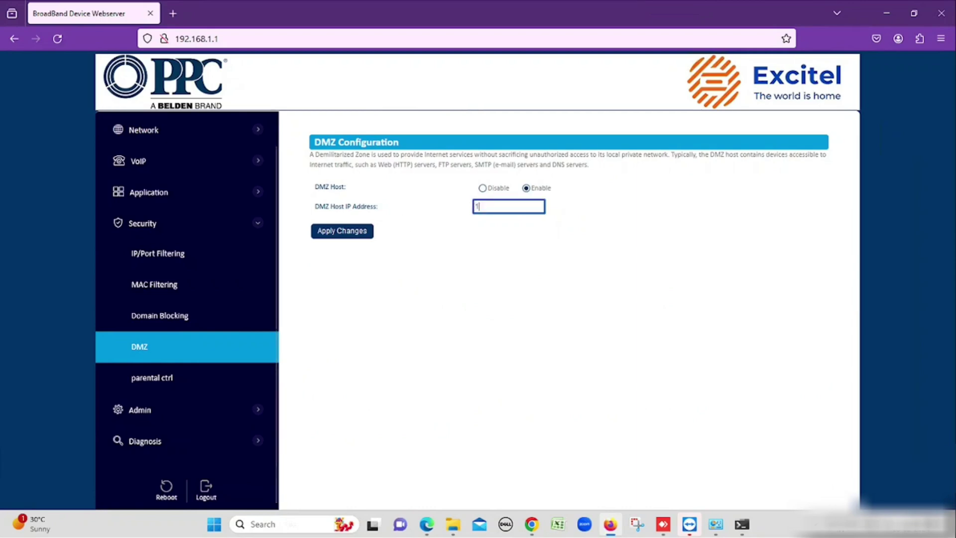
text(92.168.1.2)
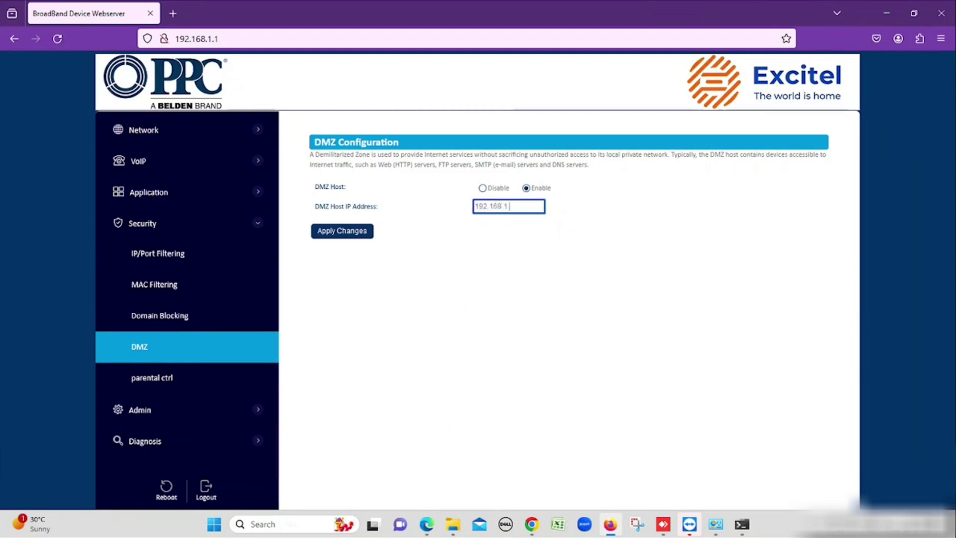
click(345, 242)
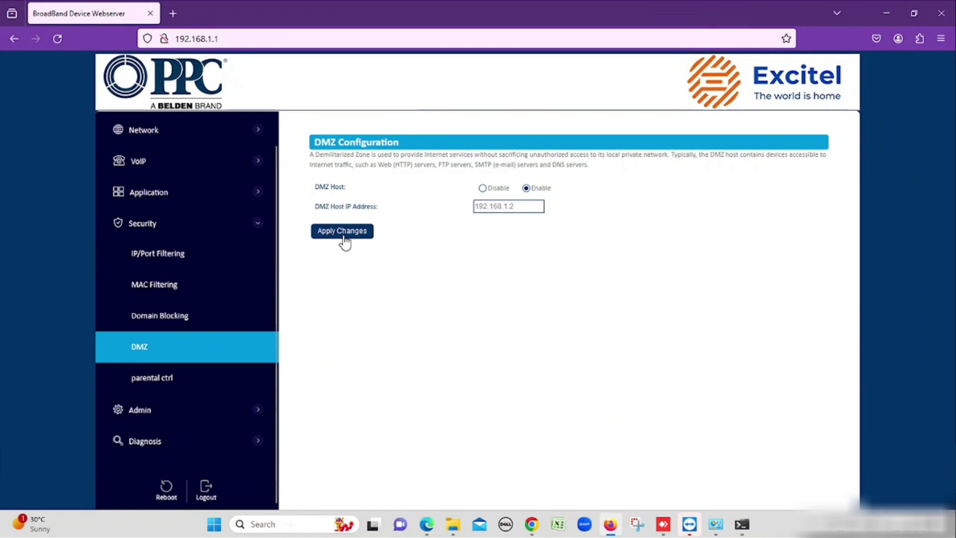
click(353, 179)
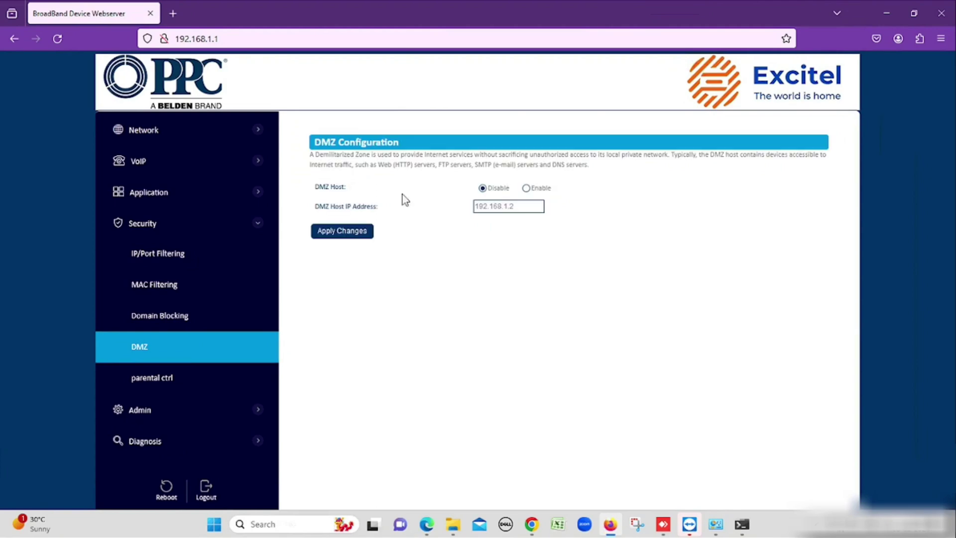
Go to Application > NAT > Port Forwarding in the router admin sidebar
drag(522, 206, 509, 207)
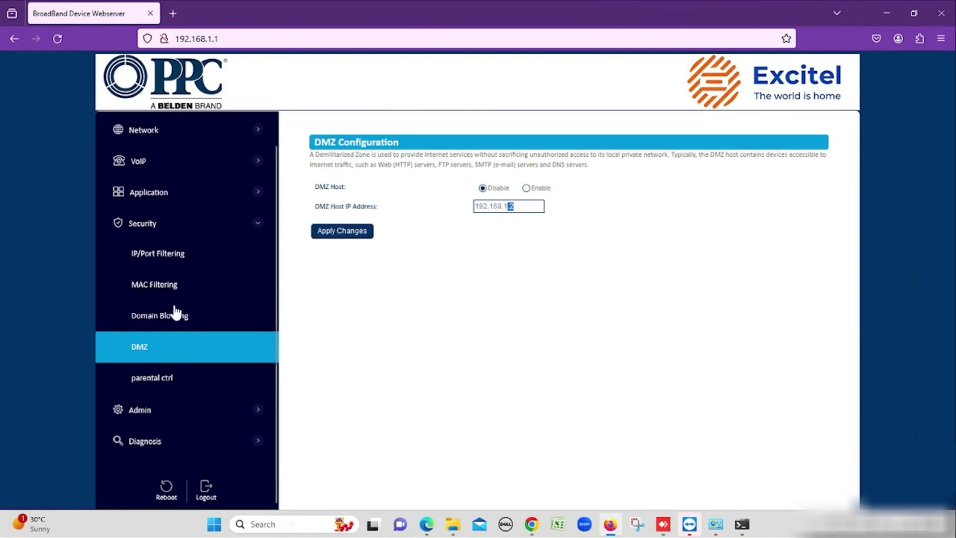
click(159, 259)
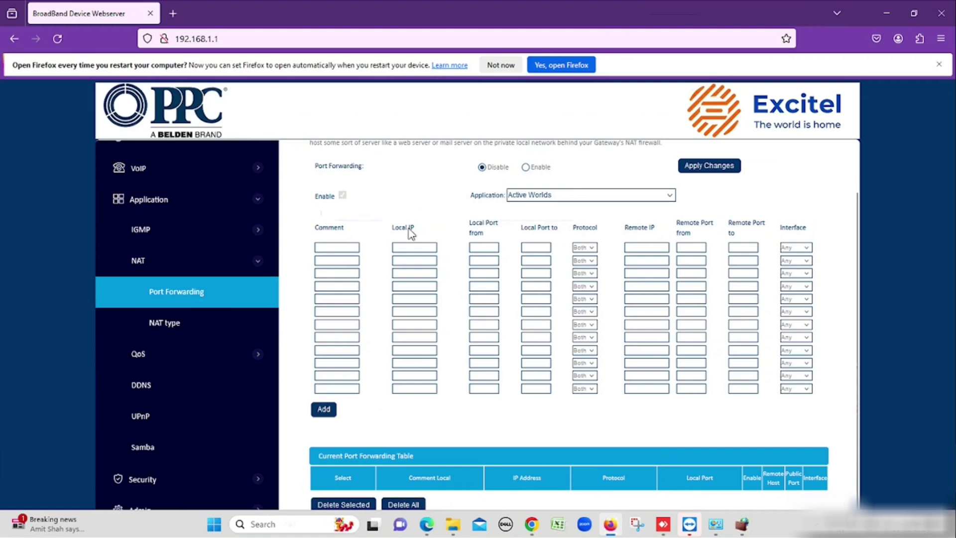
Enable port forwarding, apply the change, and zoom the page out to fit the form
click(525, 168)
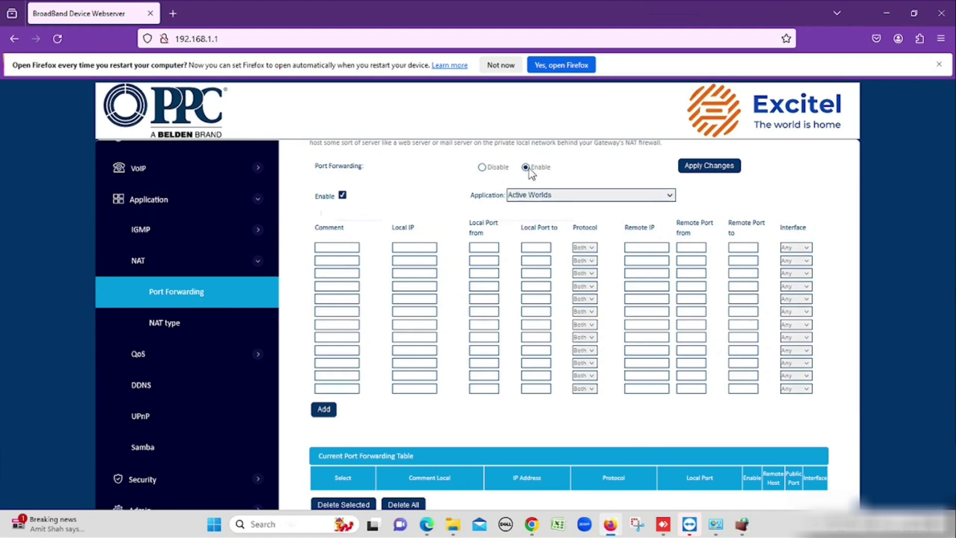
click(708, 172)
key(ctrl+minus)
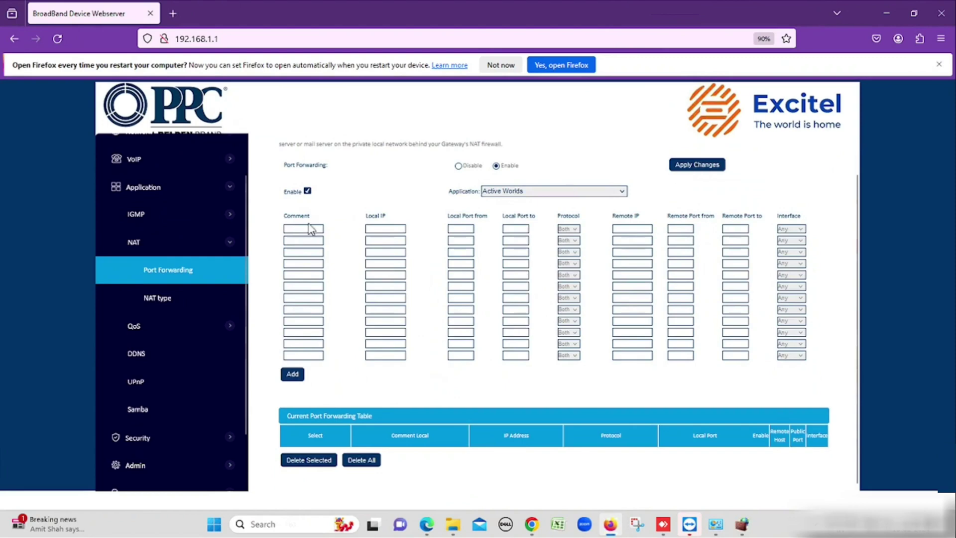
Enter comment 'test' and local IP 192.168.1.2 in the first forwarding row
click(298, 230)
text(test)
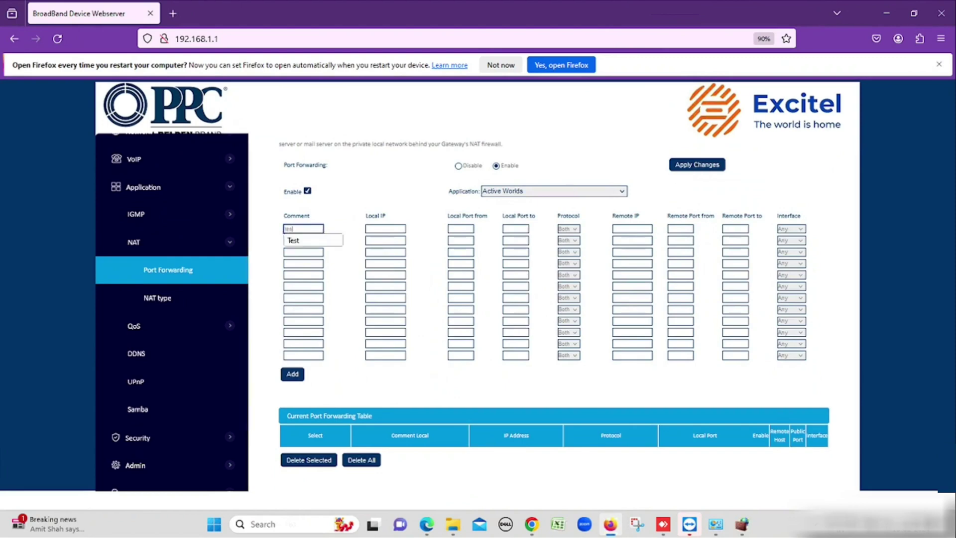
key(Tab)
text(1)
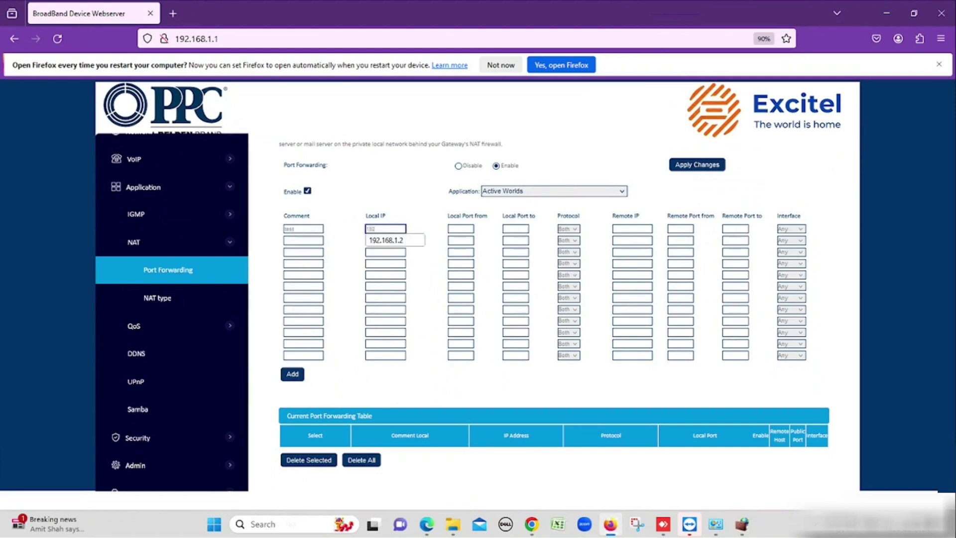
text(92.)
click(422, 240)
Set the rule's local ports to 8080 through 8080 and protocol to TCP
click(459, 229)
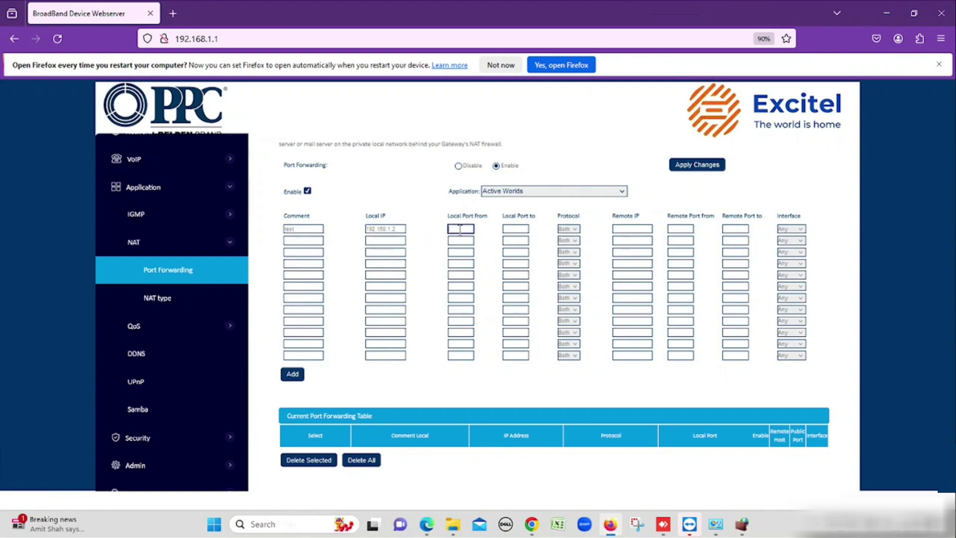
text(8080)
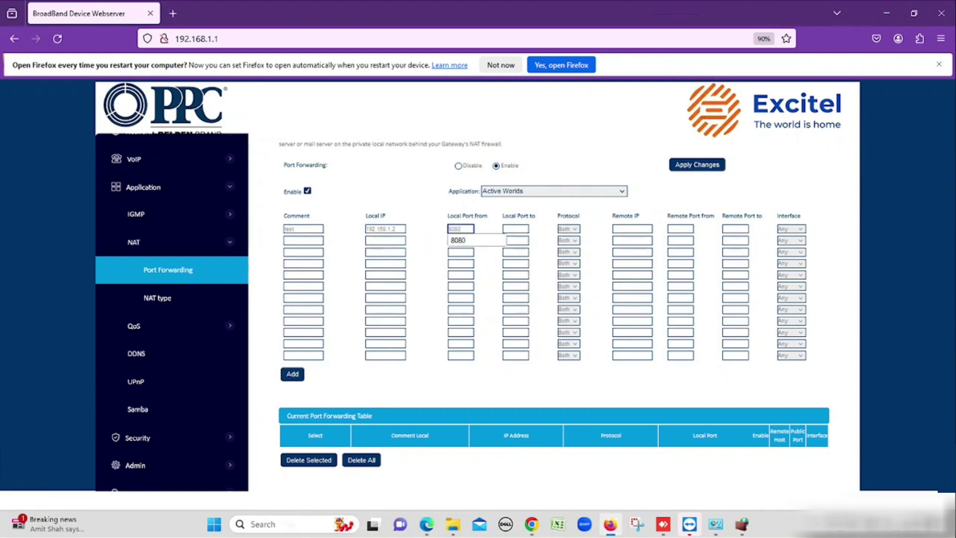
click(516, 229)
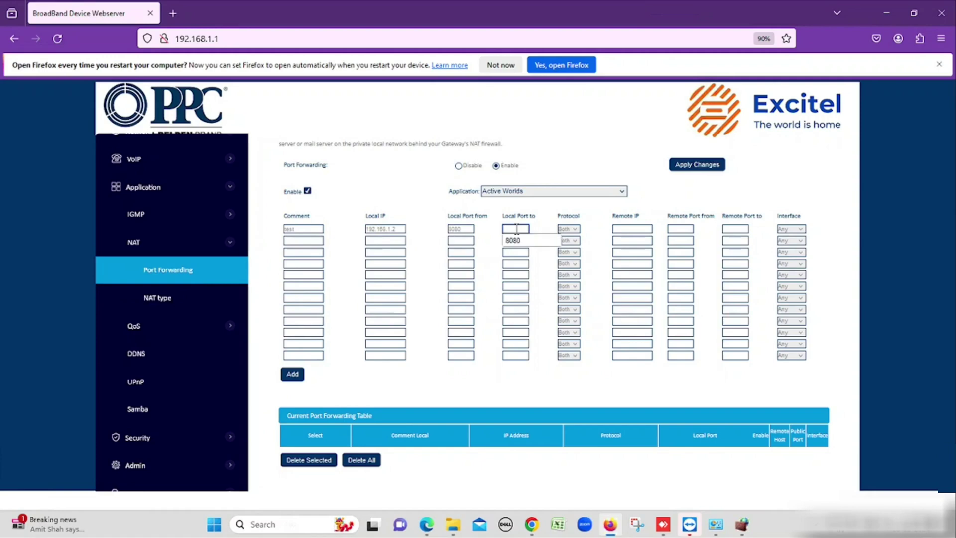
text(8080)
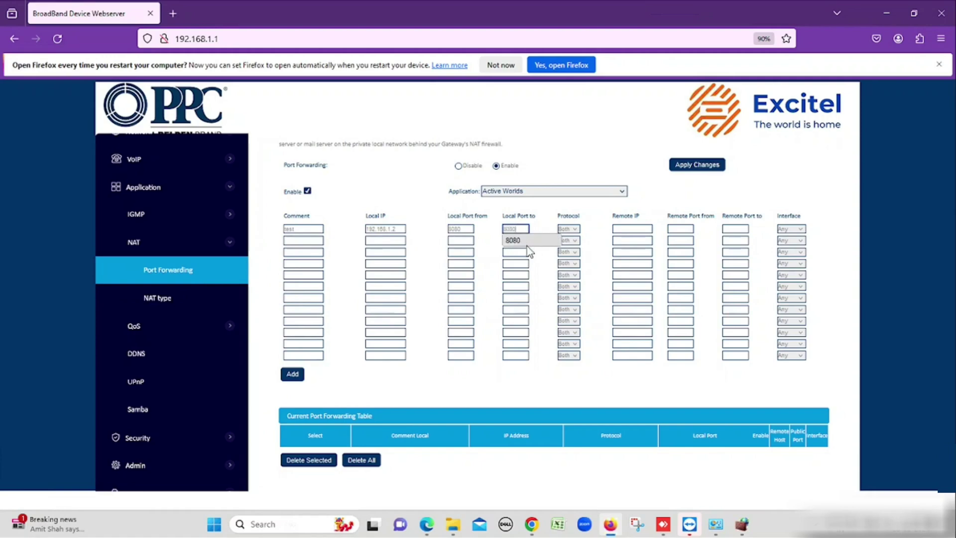
click(527, 241)
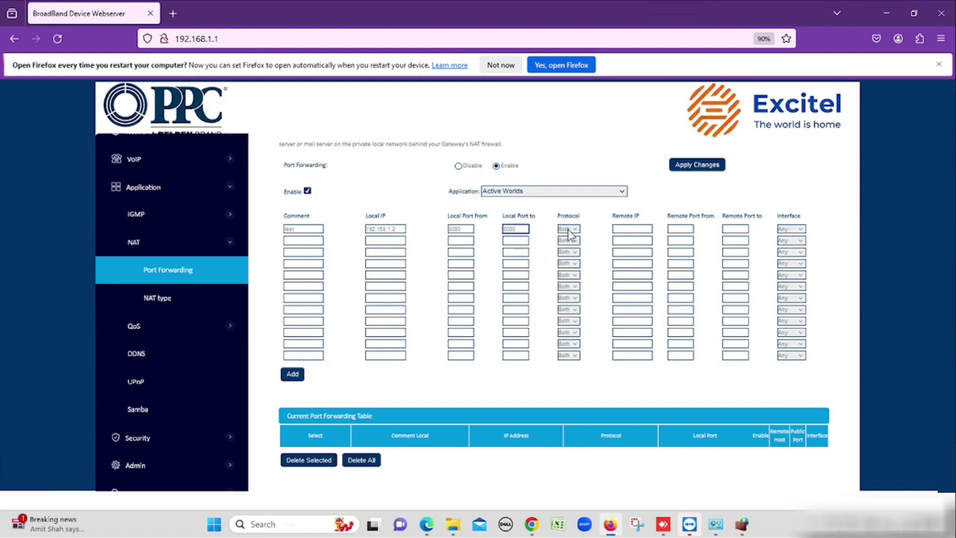
click(568, 229)
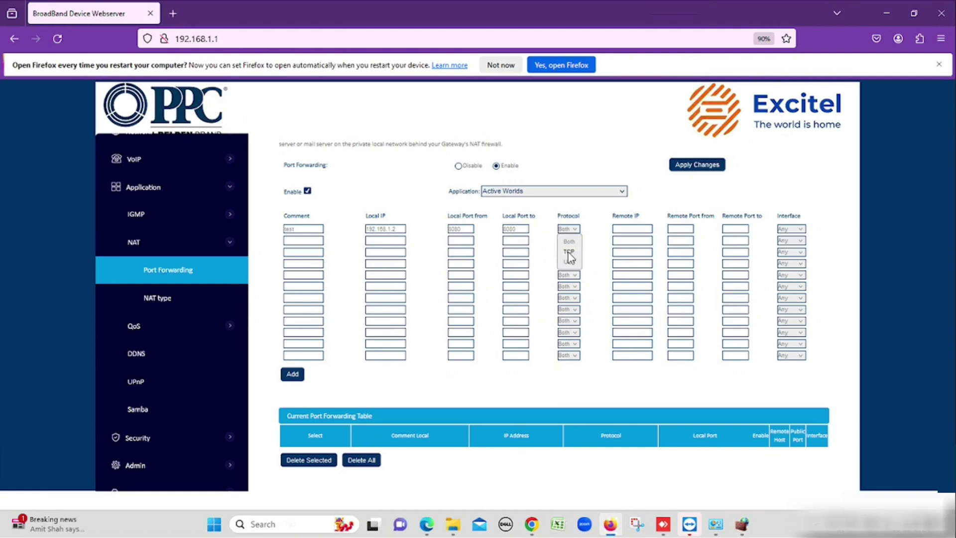
click(569, 253)
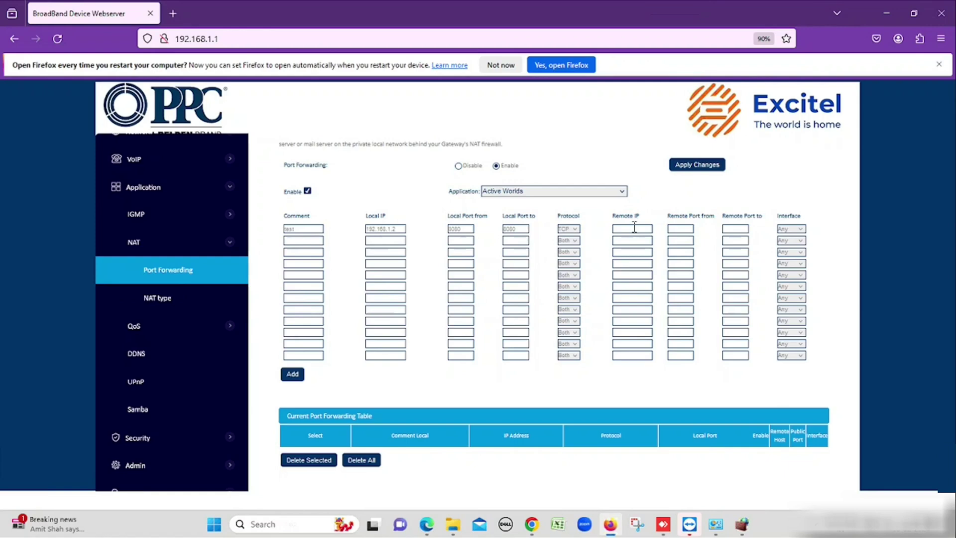
Set the rule's remote ports to 8080 through 8080, leaving the interface as Any
click(679, 230)
click(680, 230)
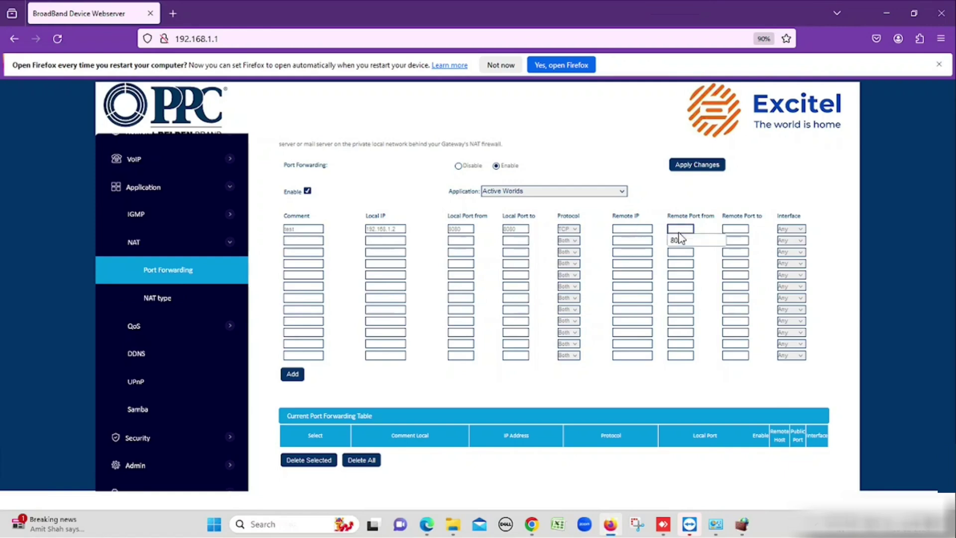
click(680, 240)
click(737, 229)
click(737, 229)
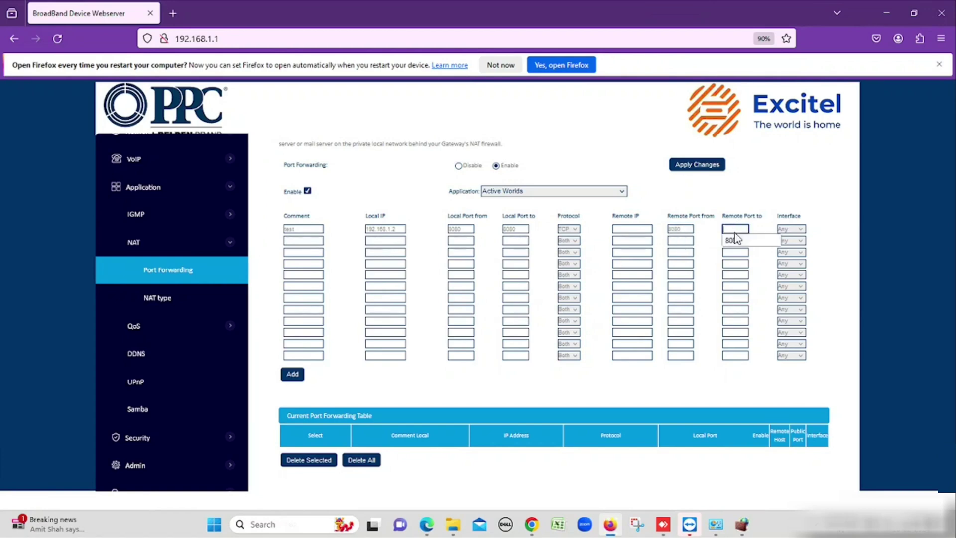
click(736, 241)
click(820, 234)
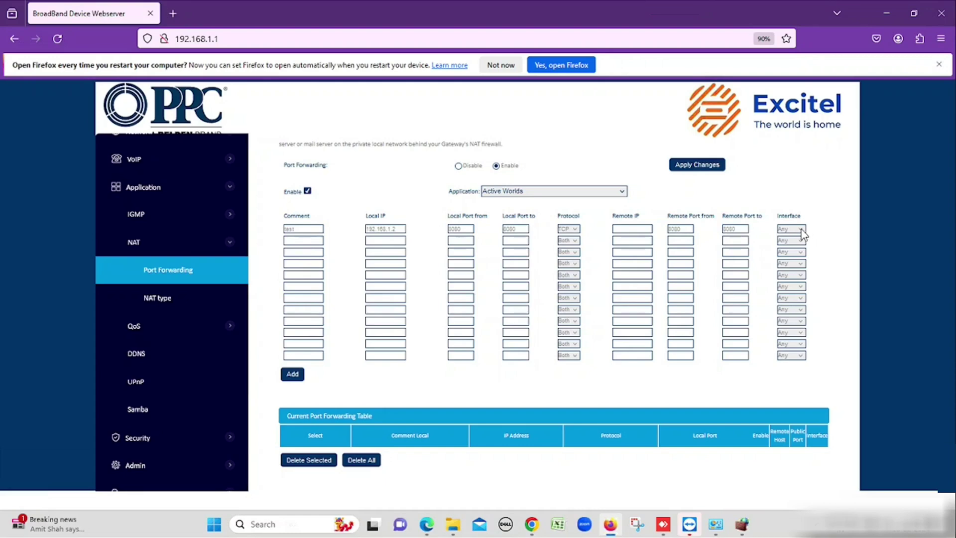
click(801, 230)
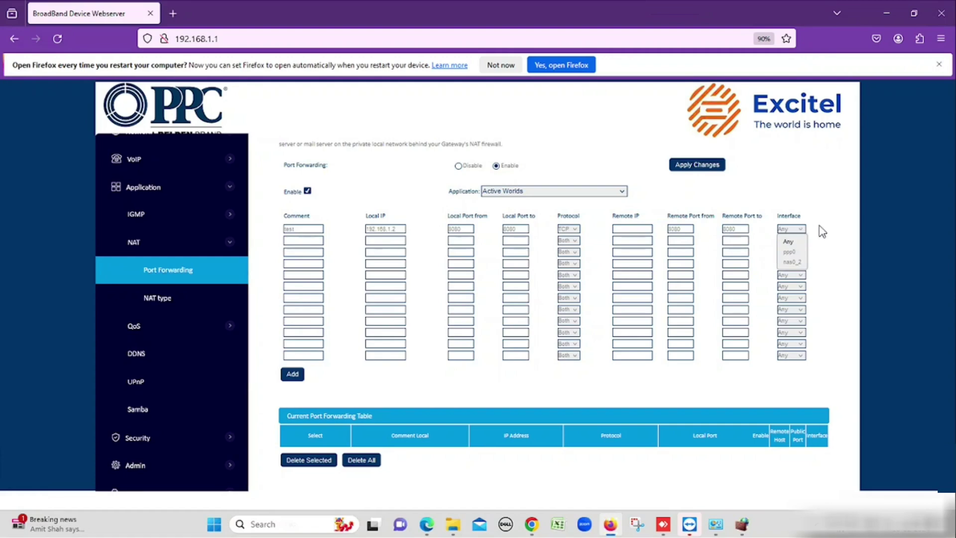
click(819, 230)
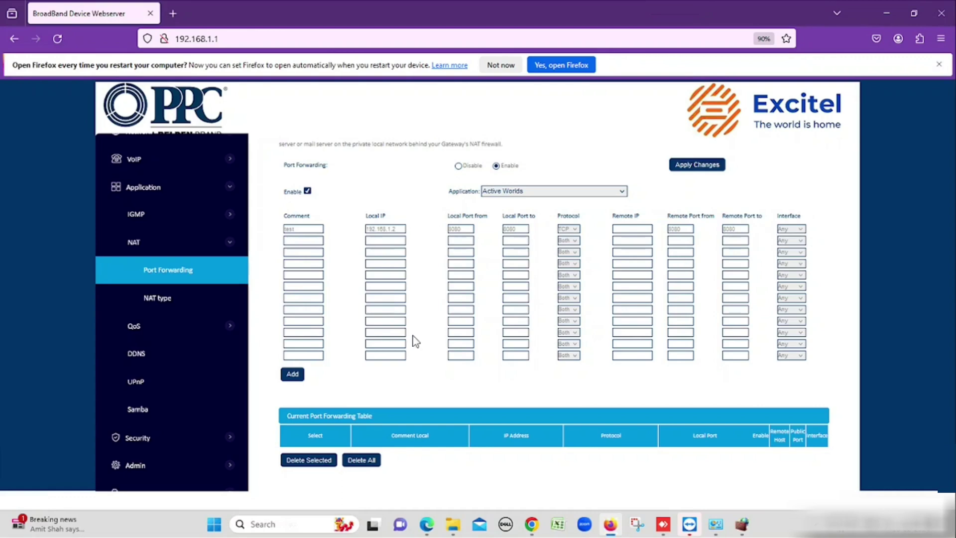
Add the test rule to the forwarding table, then select it and delete it, confirming with OK
click(297, 375)
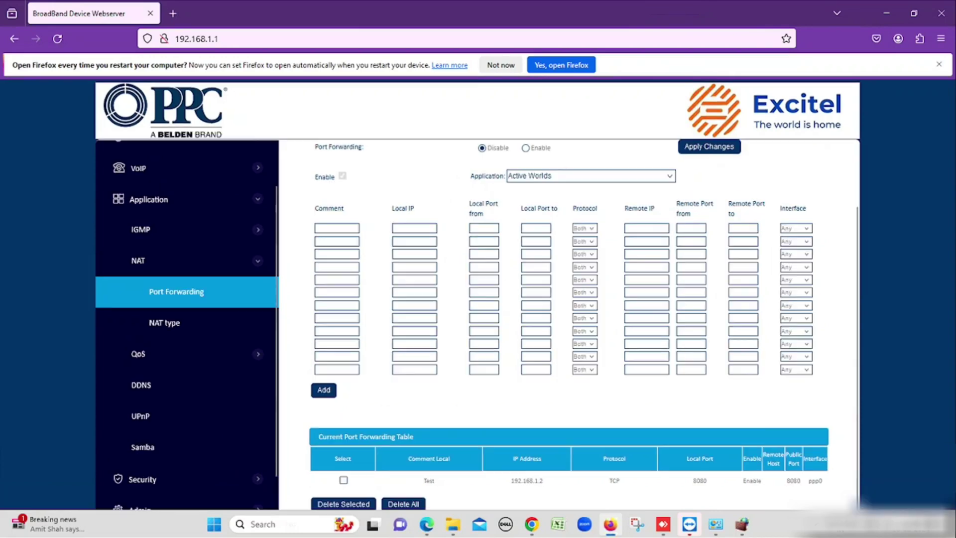
click(343, 480)
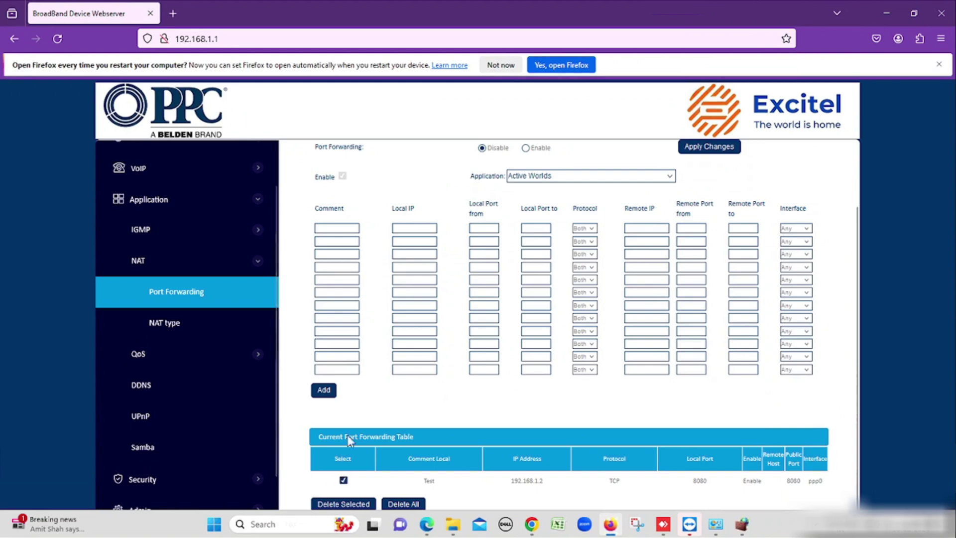
click(351, 505)
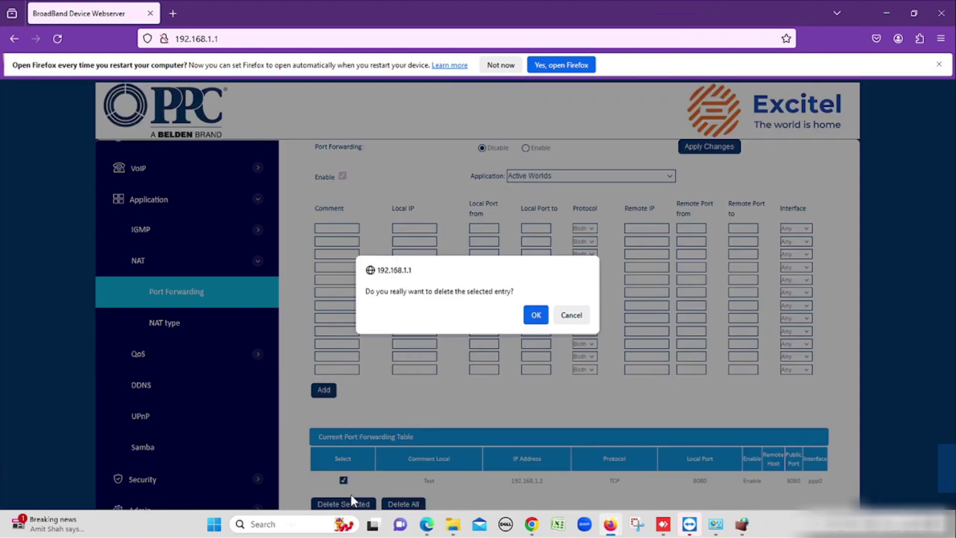
click(535, 314)
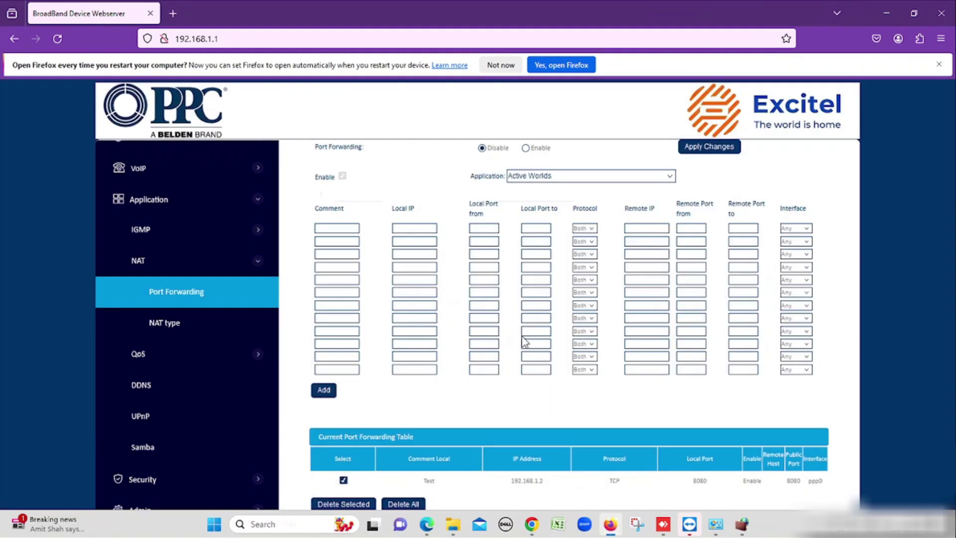